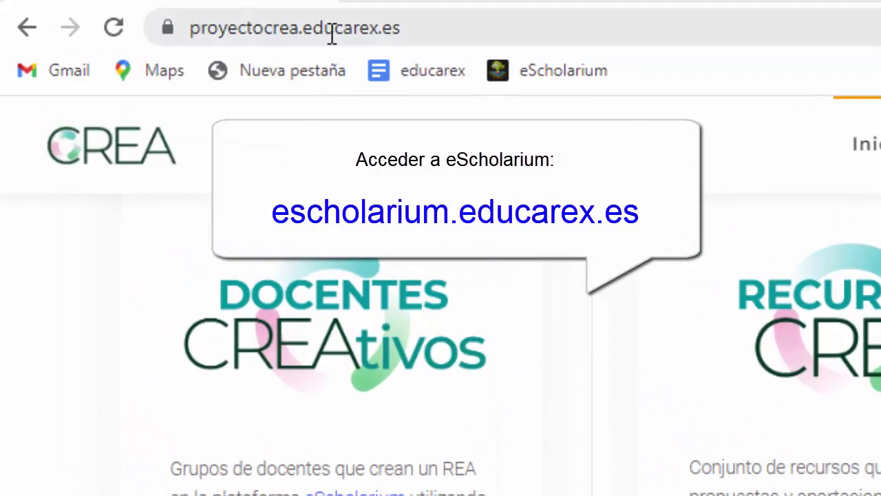
click(332, 33)
text(https://escholarium.educarex.es/)
key(Return)
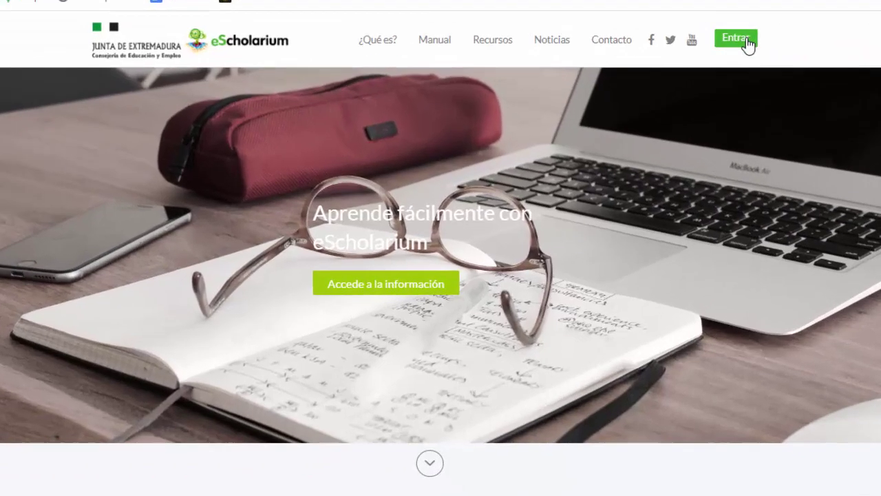
click(702, 72)
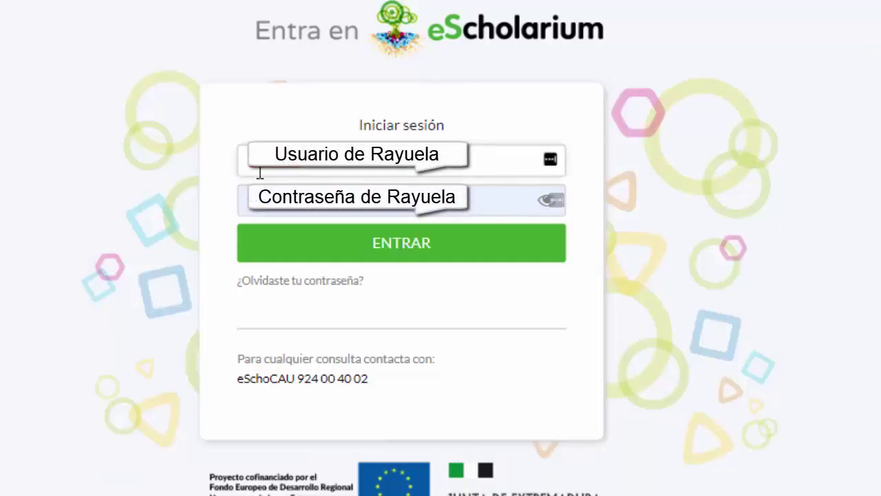
click(423, 259)
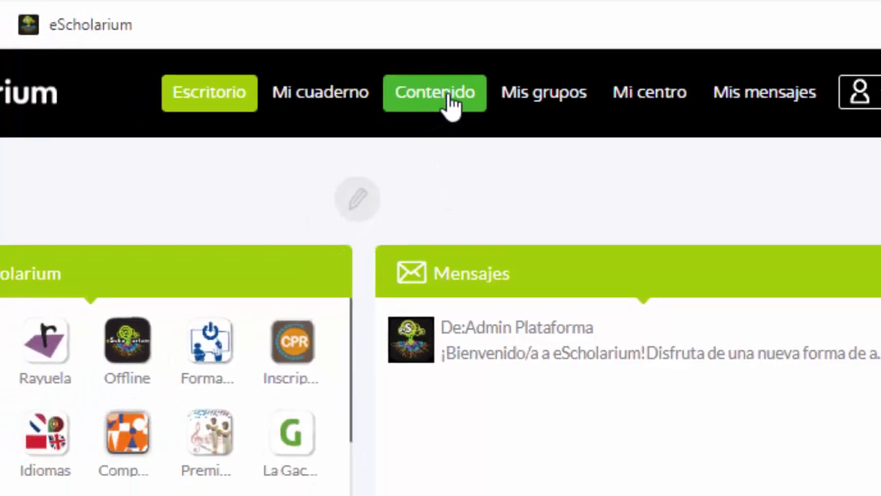
Step: Create a new book in the content library with eXeLearning as its editing tool
click(431, 107)
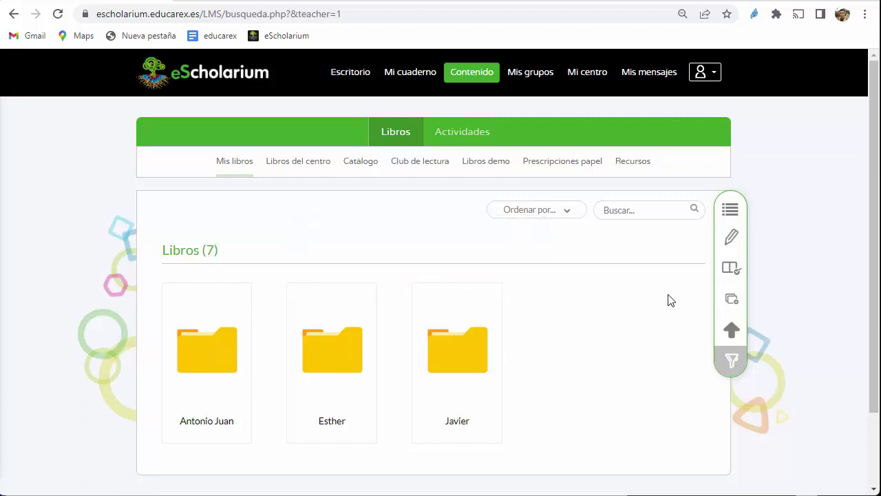
click(739, 304)
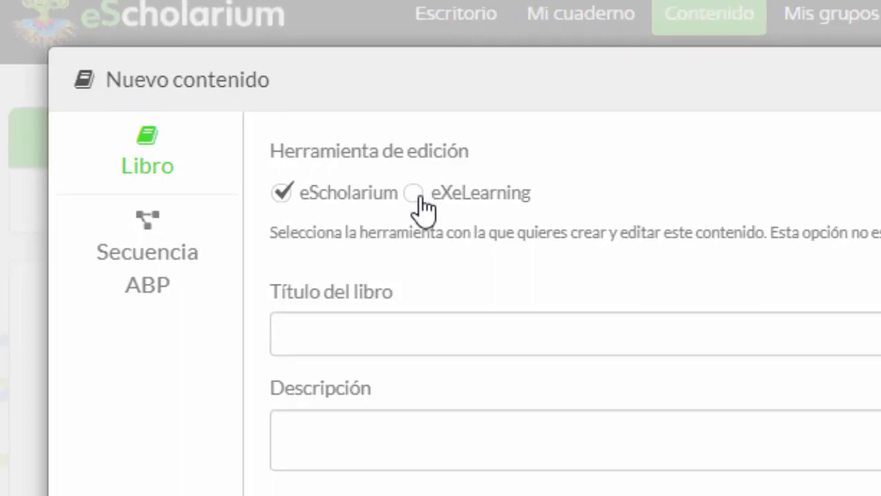
click(414, 195)
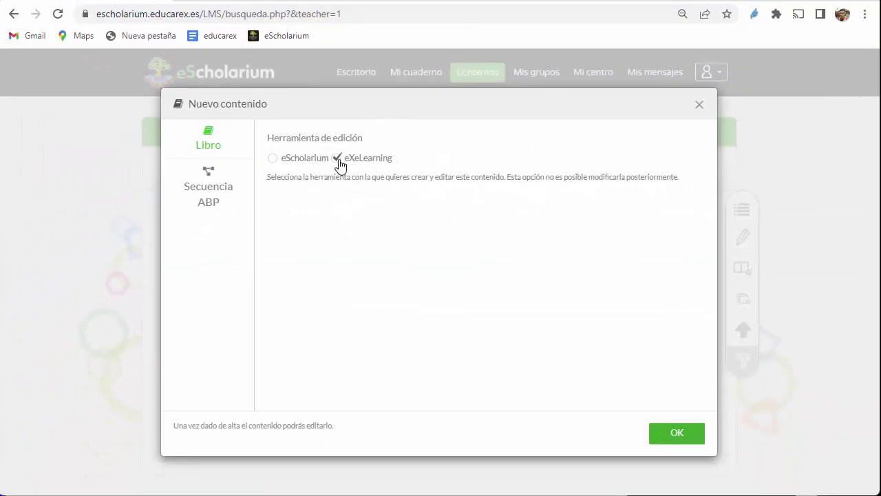
click(674, 434)
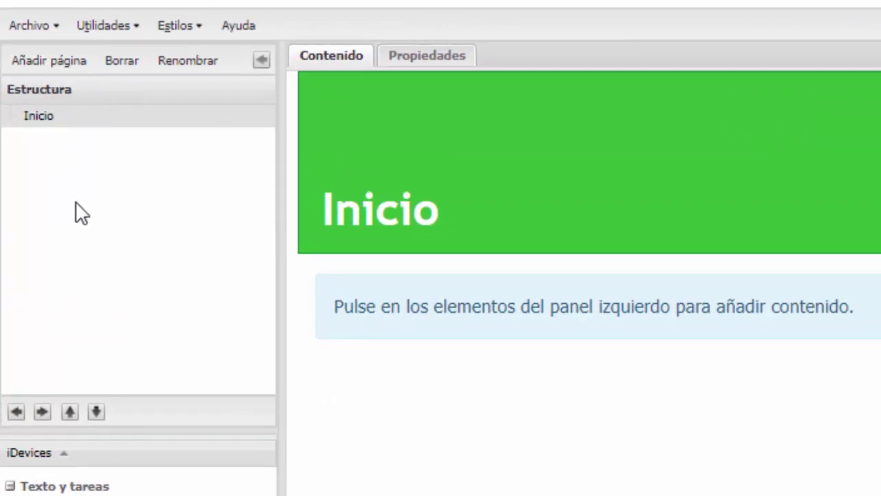
Step: Rename the project's root page "Inicio" as "Extremadura"
right_click(71, 132)
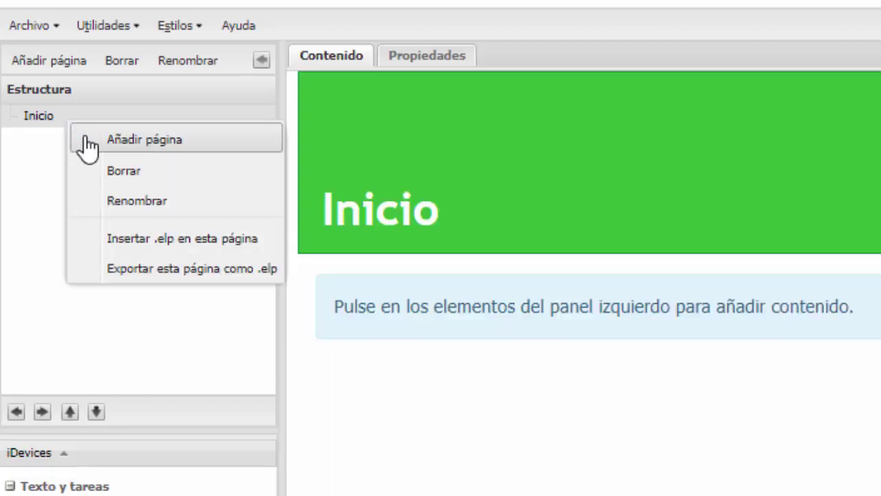
click(117, 201)
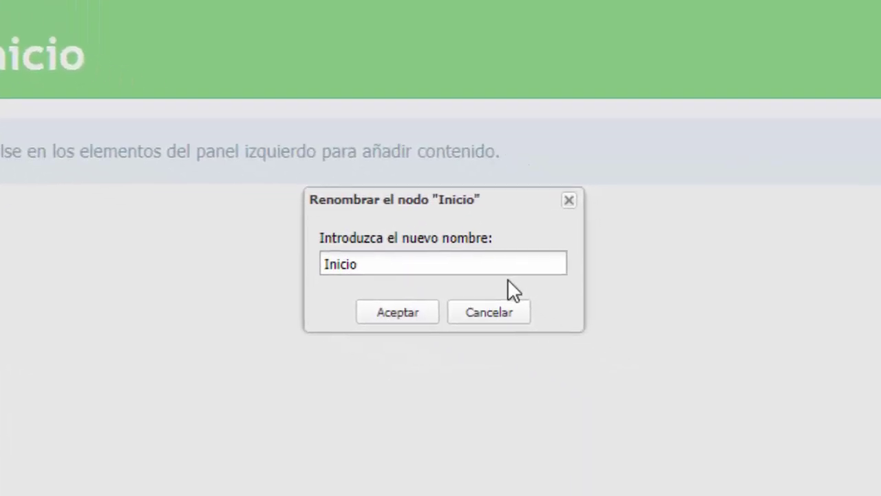
key(ctrl+a)
text(Extremadura)
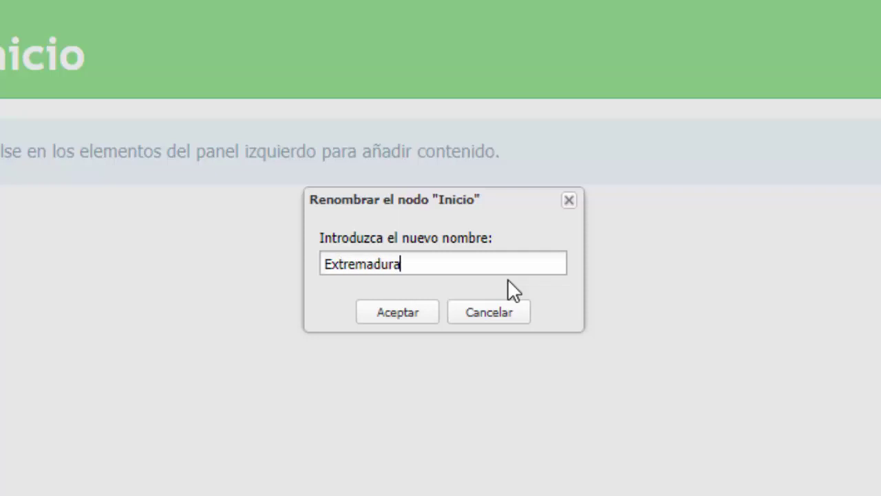
click(397, 312)
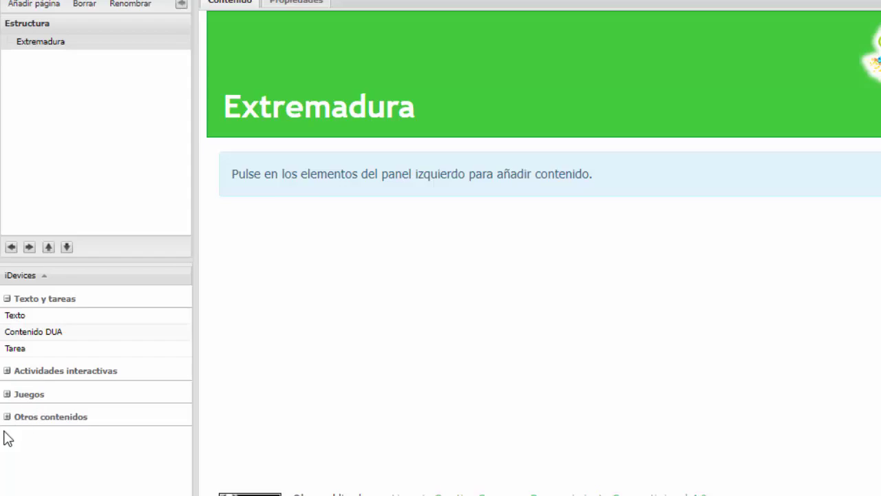
Step: Add a QuExt game to the Extremadura page and title it "Preguntas sobre Extremadura"
click(19, 395)
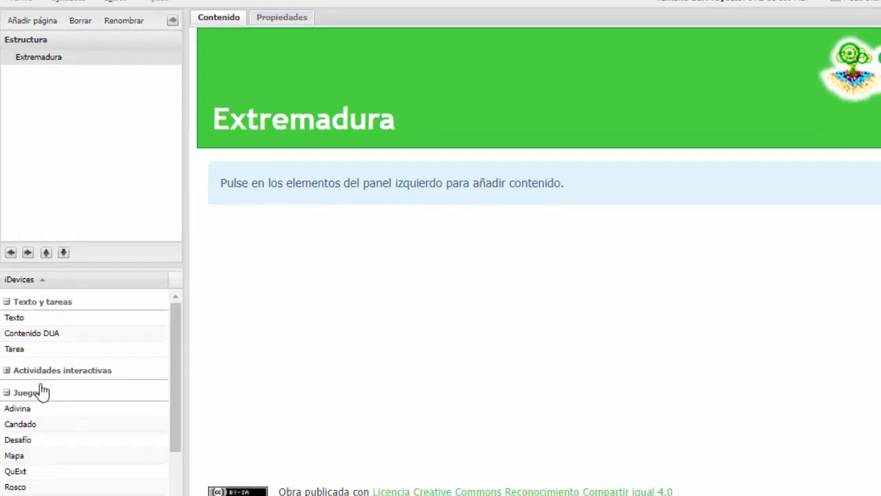
scroll(79, 402, down, 2)
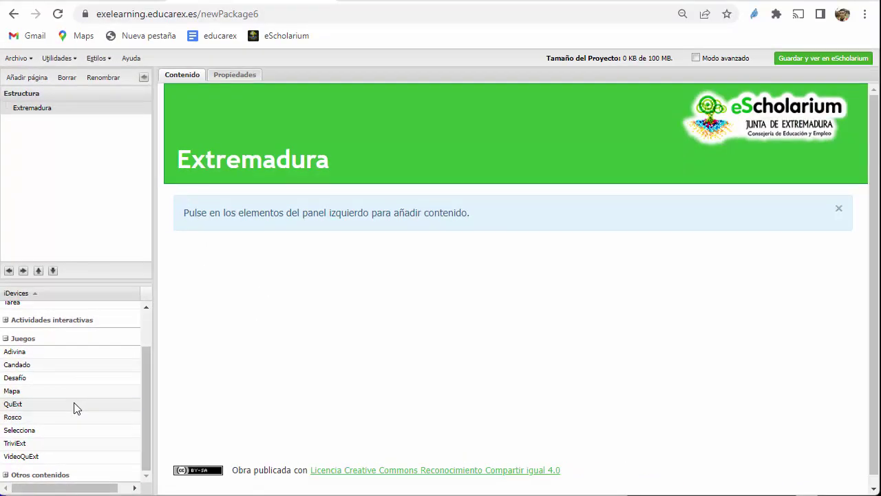
click(74, 404)
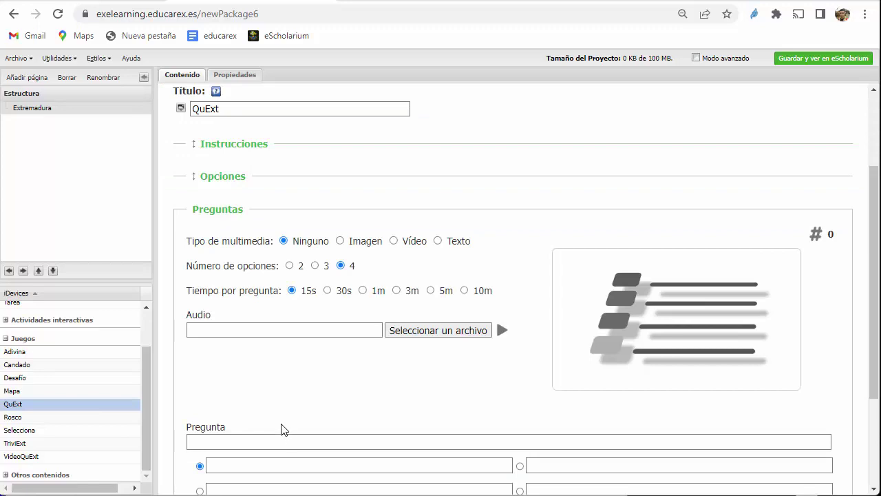
double_click(226, 108)
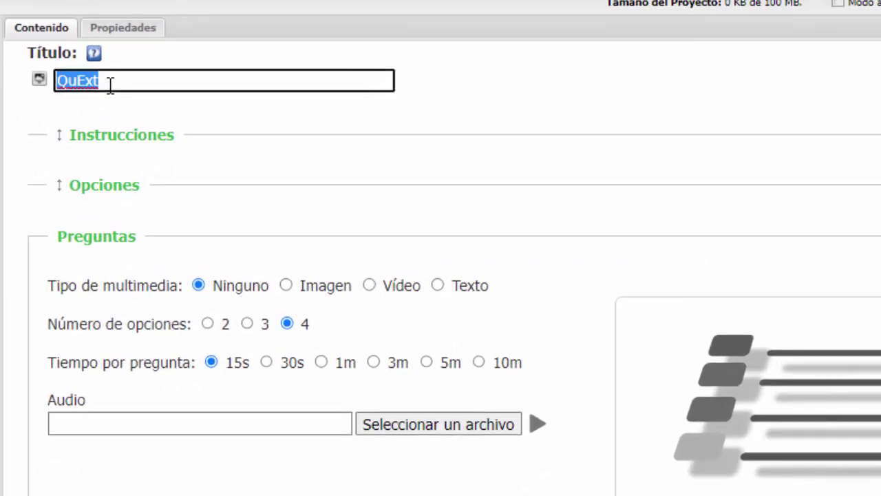
text(P)
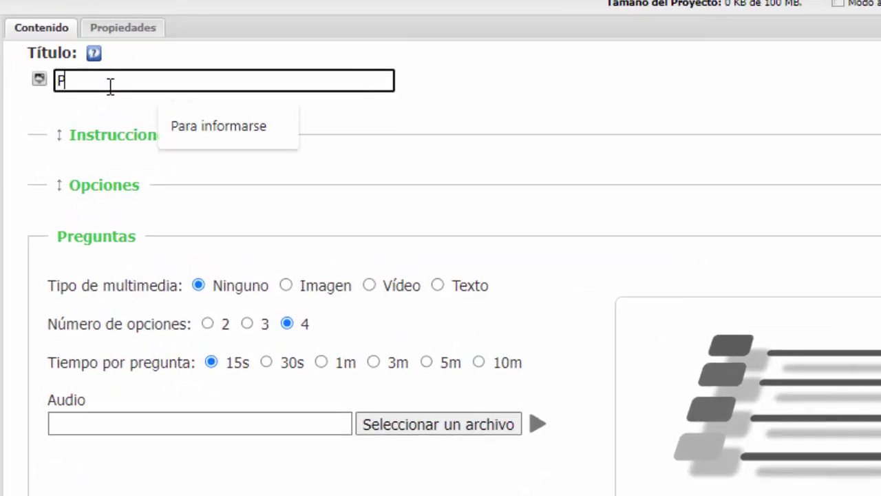
text(reguntas sobre Extrem)
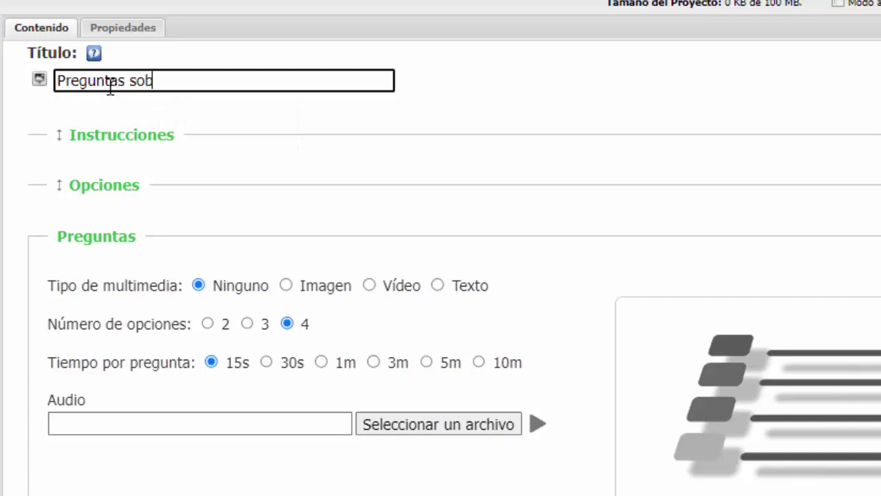
text(adura)
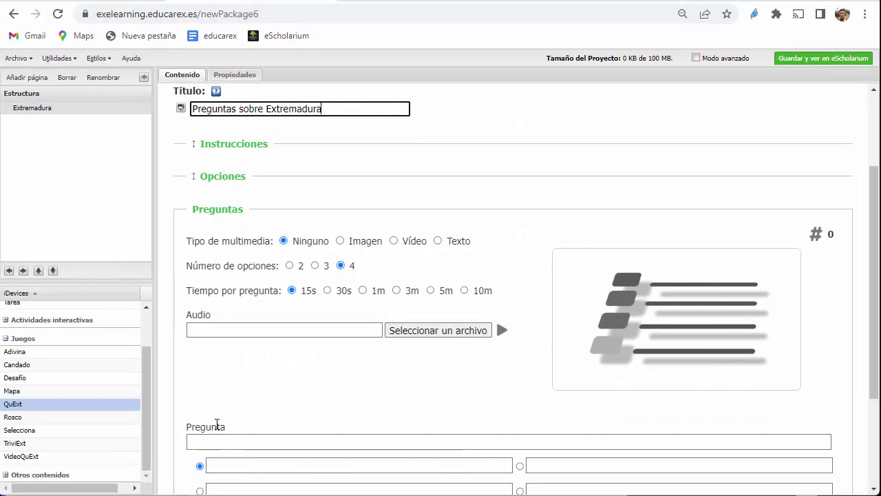
Step: Enter "¿Quién fue Carolina Coronado?" as the text of the game's first question
scroll(249, 389, down, 1)
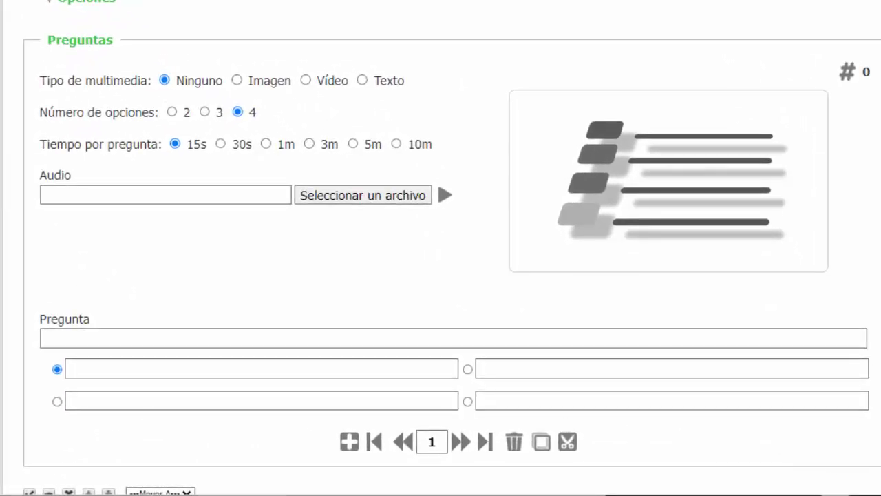
click(264, 332)
text(¿Quién fue Carolina Coronado?)
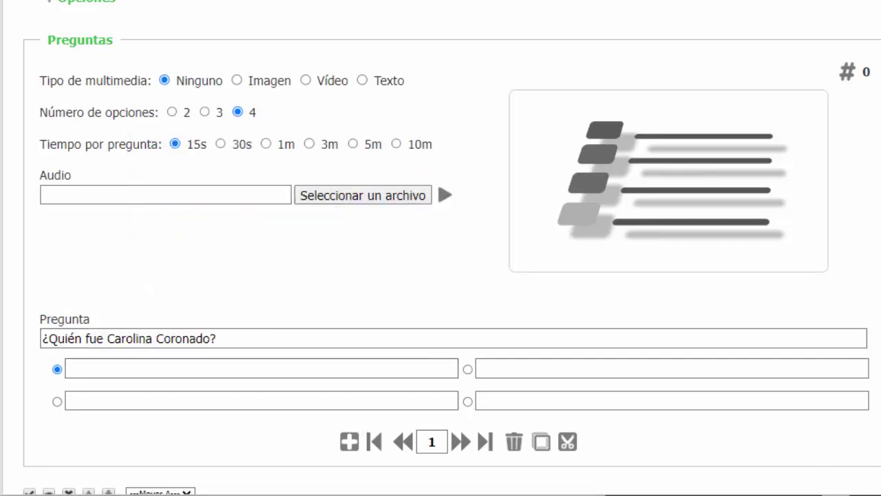
Step: Fill in the answer options Política, Abogada, Escritora and Científica, and mark Escritora as the correct one
click(172, 369)
text(Política)
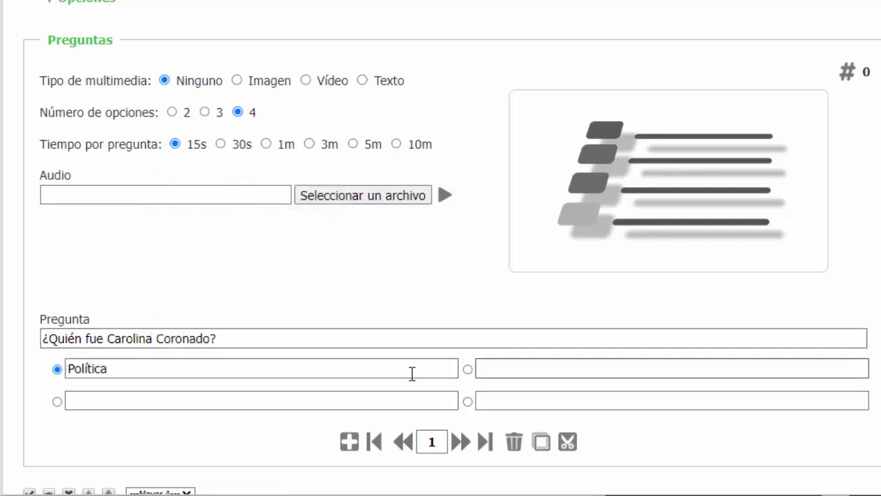
click(319, 398)
text(Abogada)
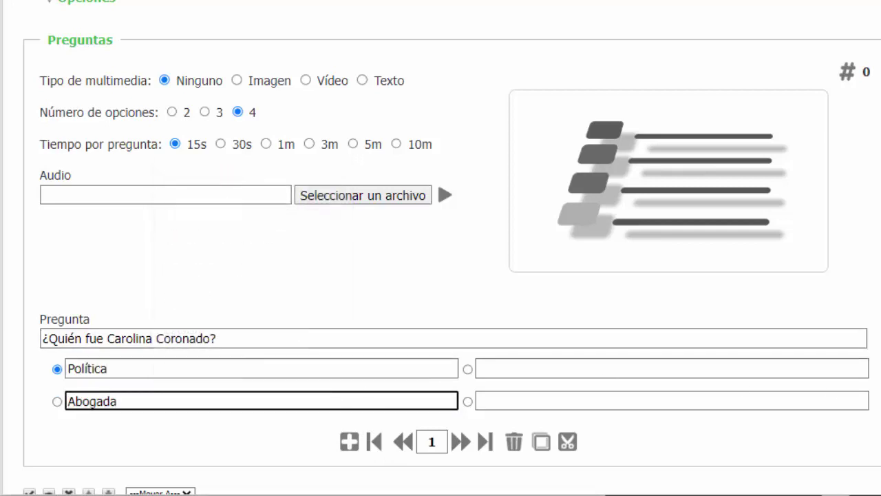
click(519, 366)
text(Escritora)
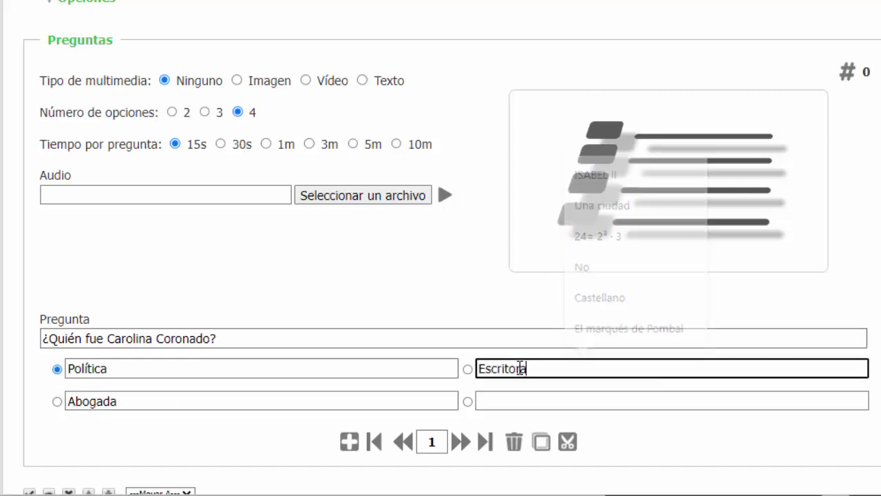
key(alt+Tab)
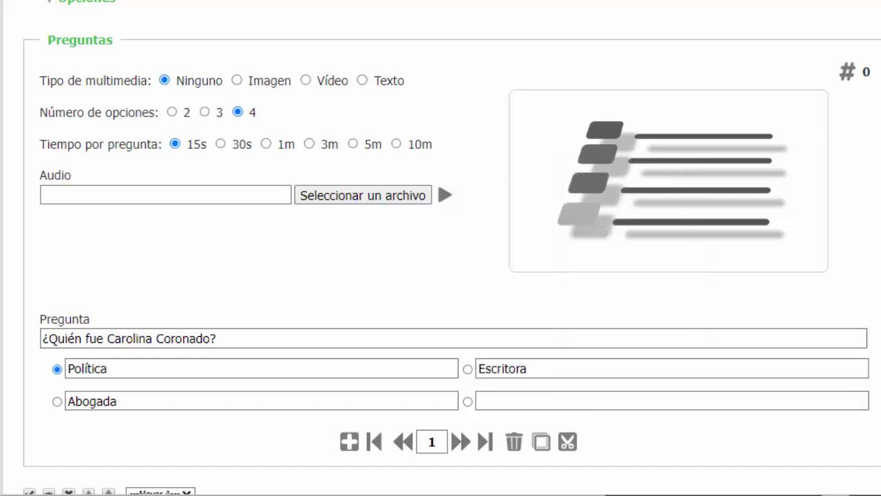
key(alt+Tab)
click(590, 404)
text(Científica)
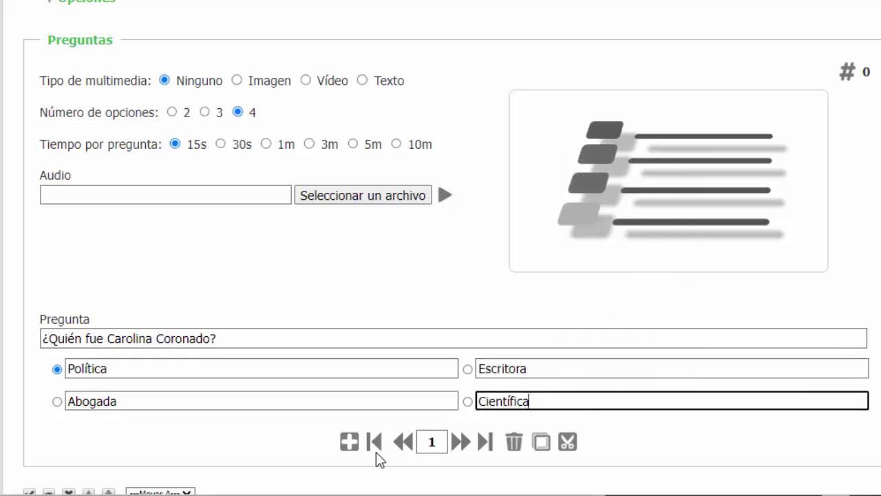
click(469, 369)
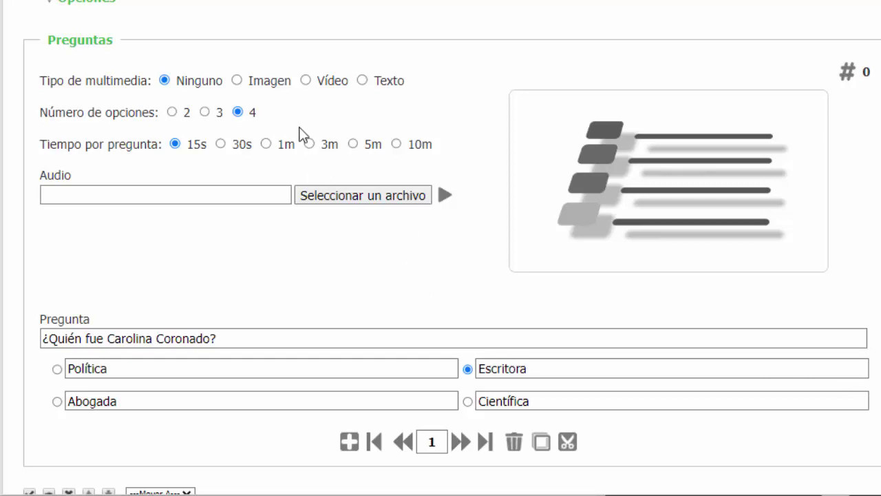
Step: Set the question's multimedia type to Imagen and load the Wikimedia portrait of Carolina Coronado from its copied URL
click(237, 81)
click(63, 199)
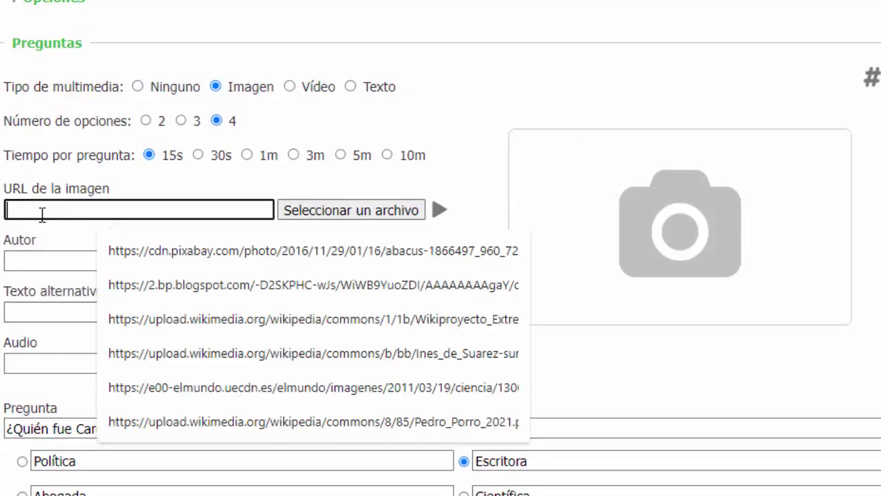
key(ctrl+v)
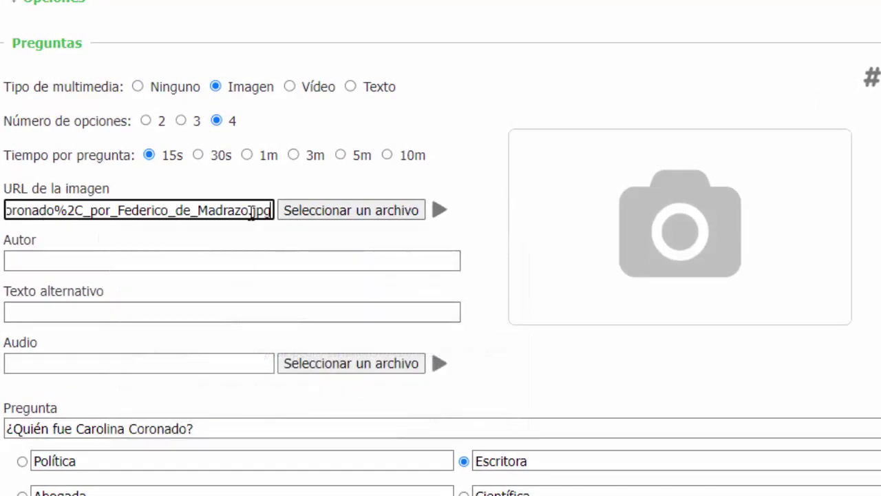
click(439, 210)
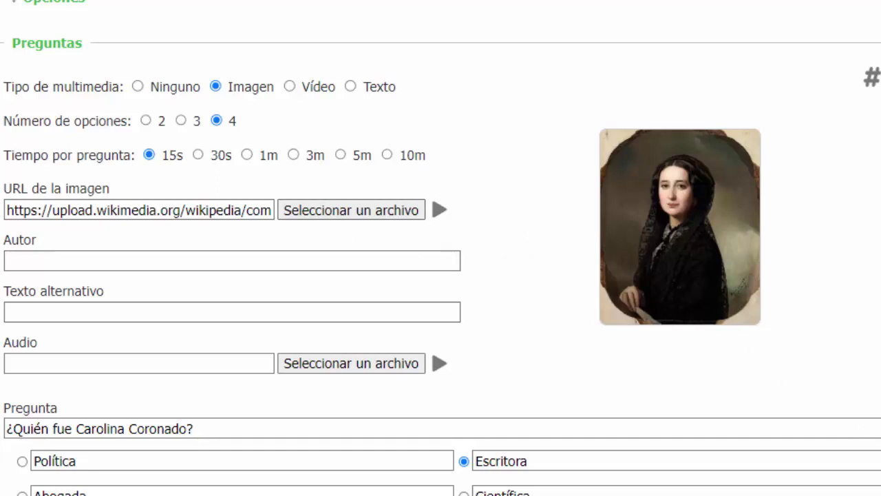
Step: Paste the Federico de Madrazo y Kuntz Wikimedia Commons credit as the image's author and set its alternative text to "Cuadro de Carolina Coronado"
click(53, 264)
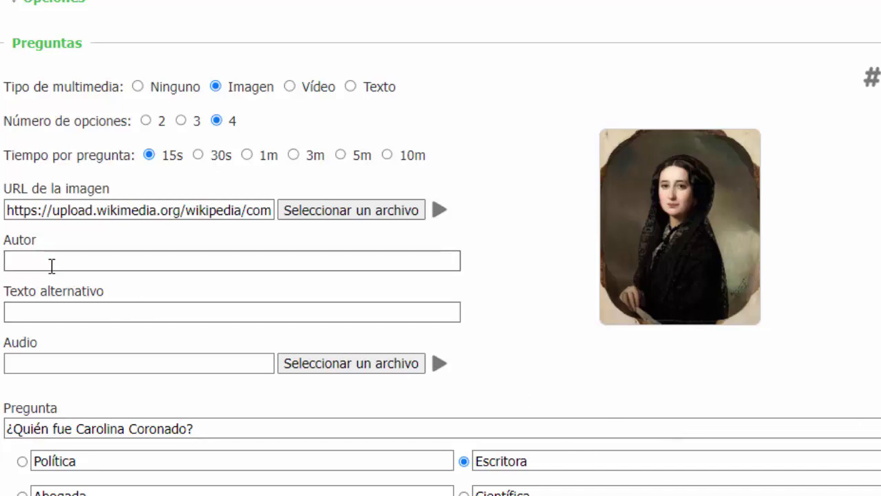
key(ctrl+v)
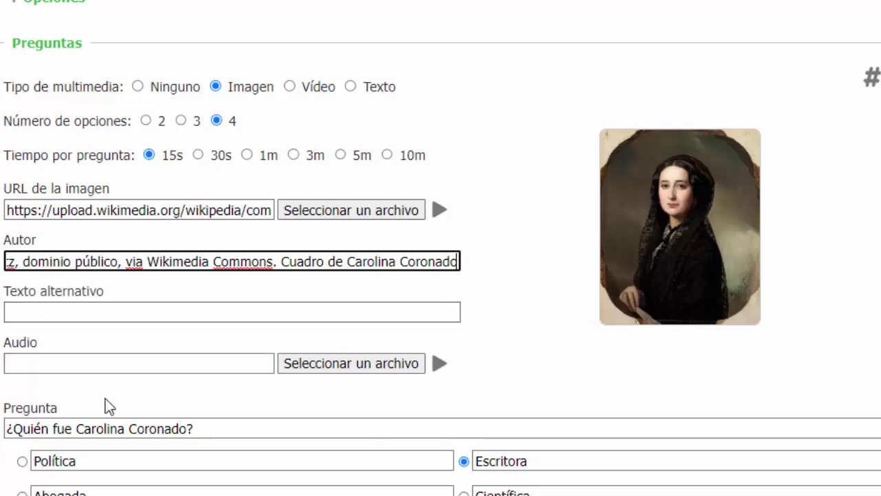
click(44, 308)
text(Cua)
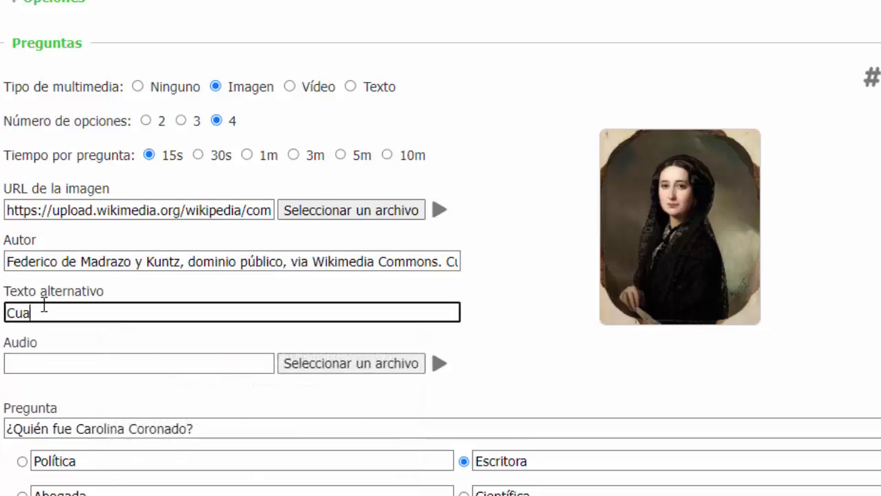
text(dro de Carol)
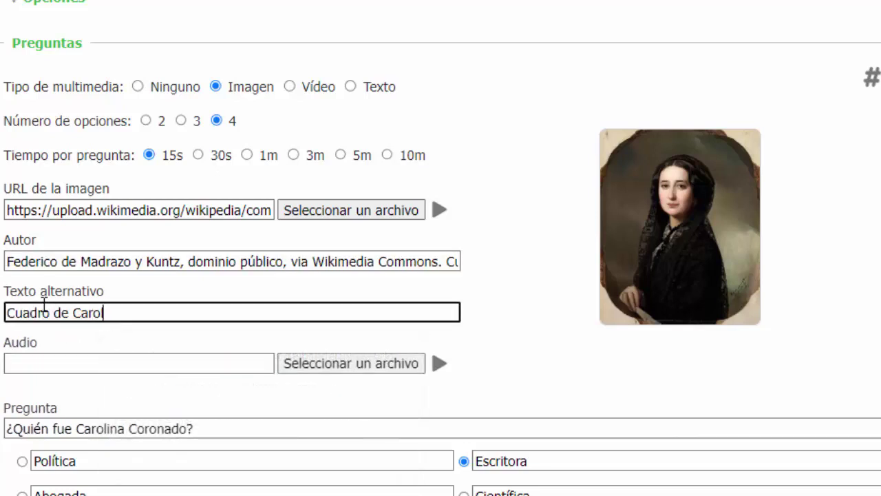
text(ina Coronado)
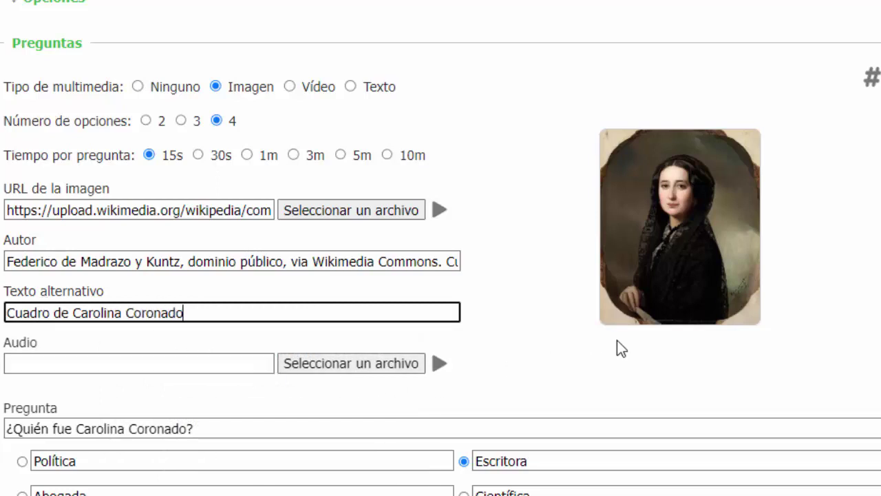
scroll(616, 340, down, 2)
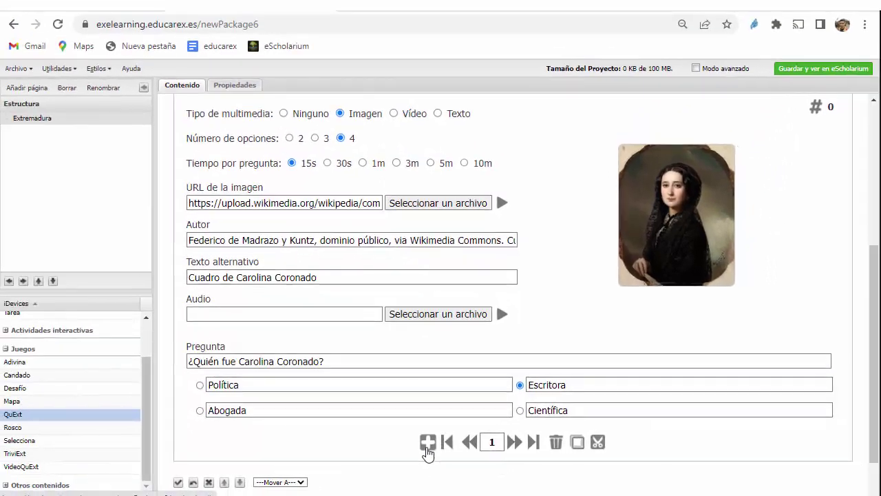
Step: Add a second question to the game and enter "¿De dónde es el personaje Jarramplas?" as its text
click(336, 448)
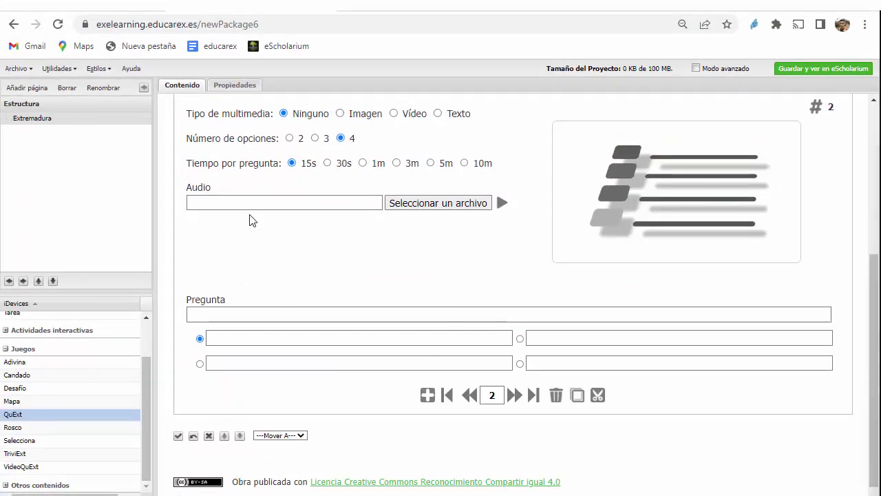
click(211, 315)
text(¿De dónde es el personaje Jarramplas?)
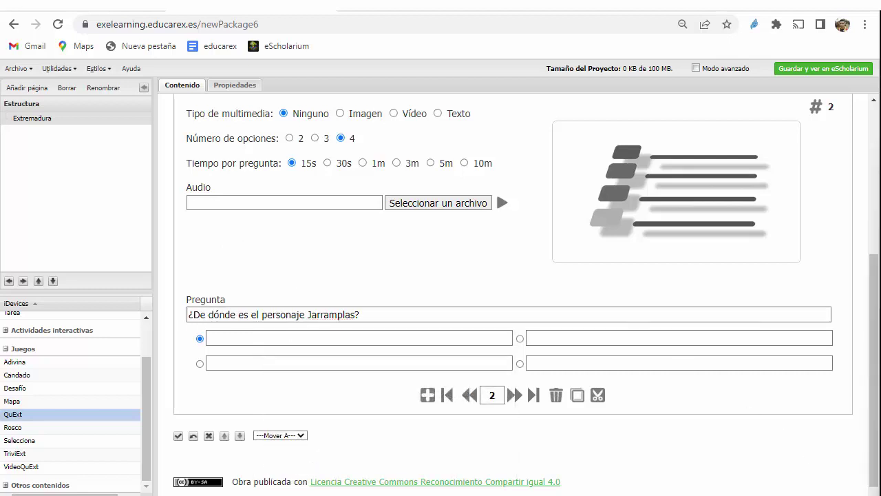
Step: Fill in the answer options Jaraíz de la Vera, Jerte, Piornal and Aceuche, and mark Piornal as the correct one
click(318, 338)
text(Jaraíz de la Vera)
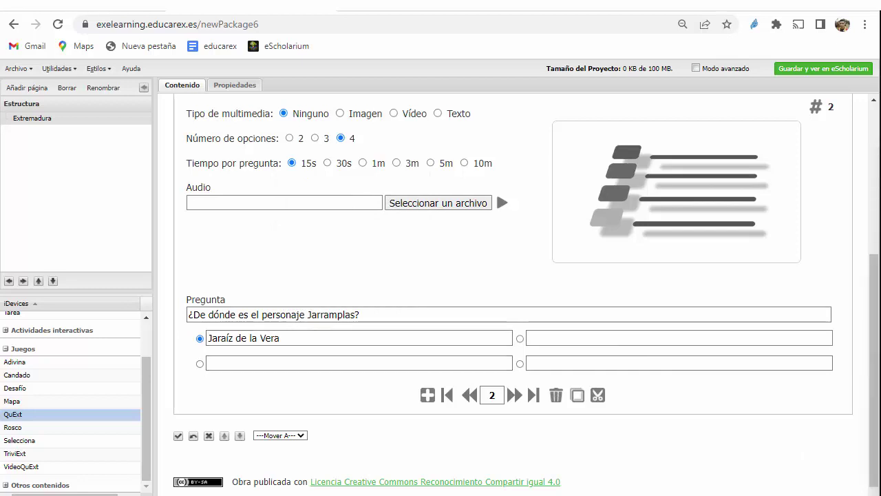
click(588, 338)
text(Jerte)
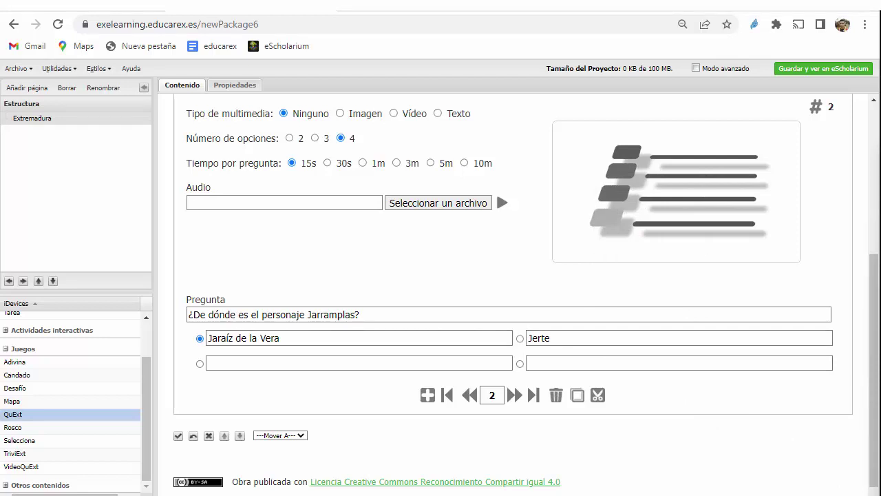
click(350, 369)
text(Piornal)
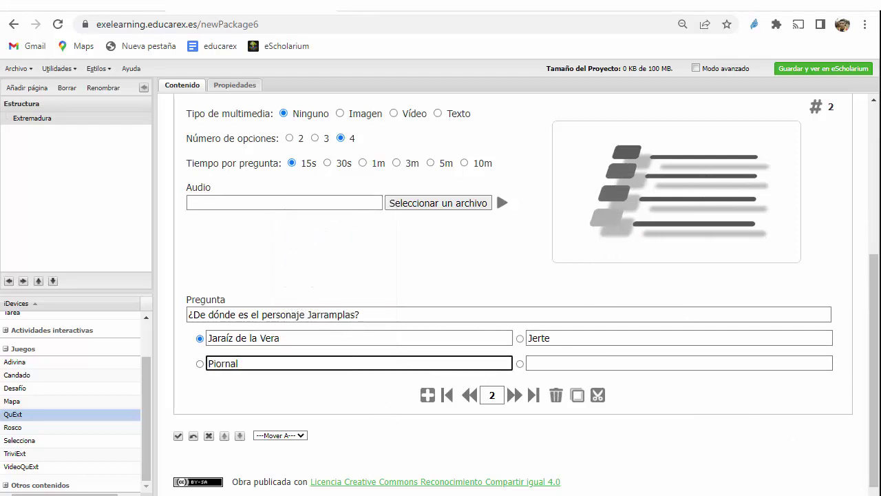
click(578, 364)
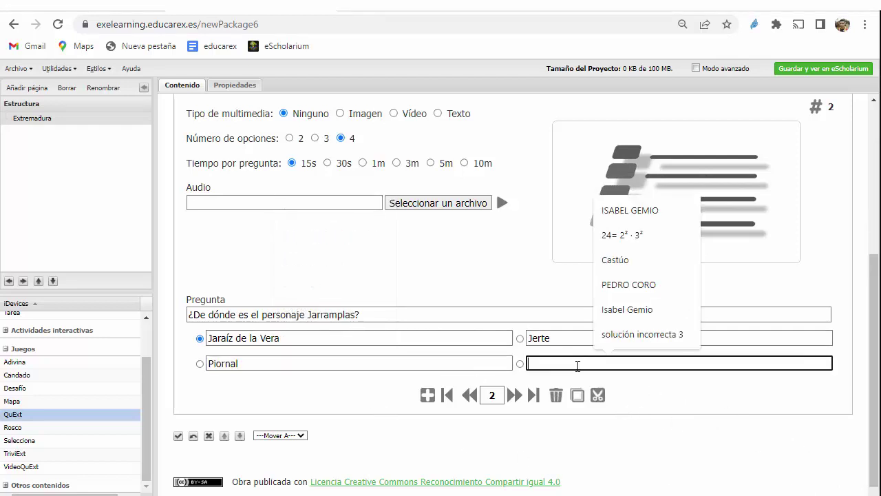
text(Aceuche)
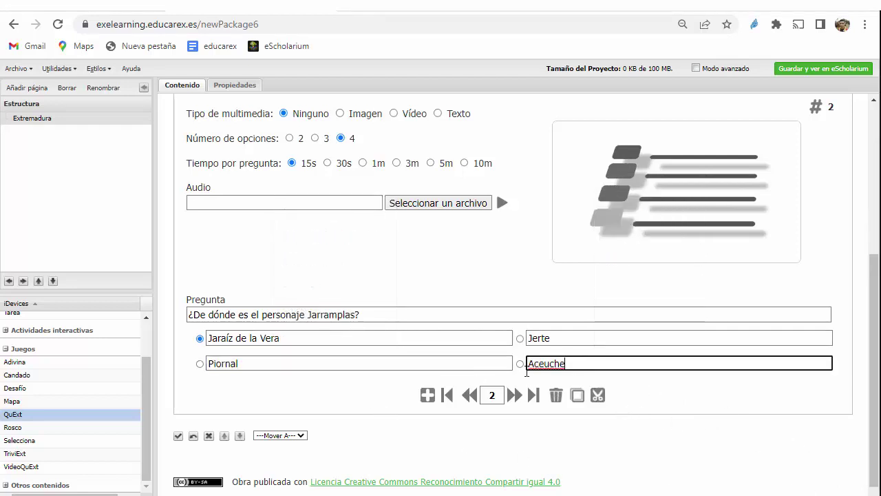
click(199, 363)
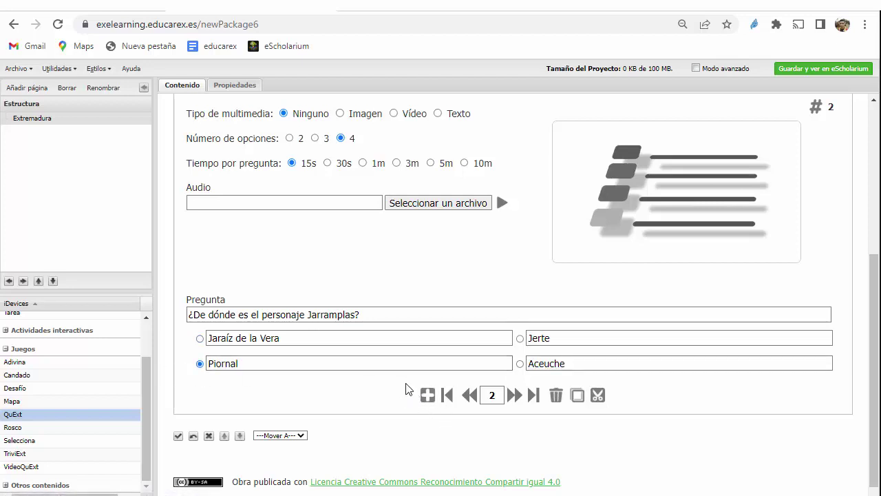
Step: Finish editing the QuExt game and save it to the Extremadura page
scroll(287, 199, up, 1)
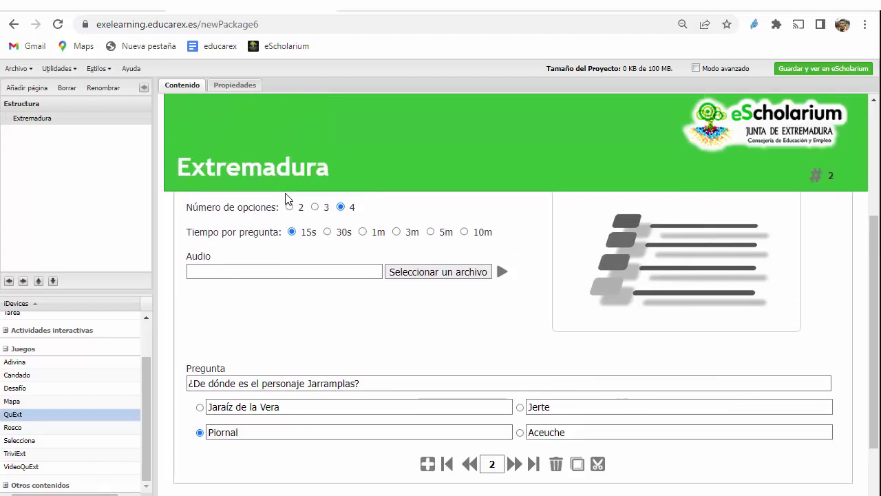
scroll(291, 228, up, 2)
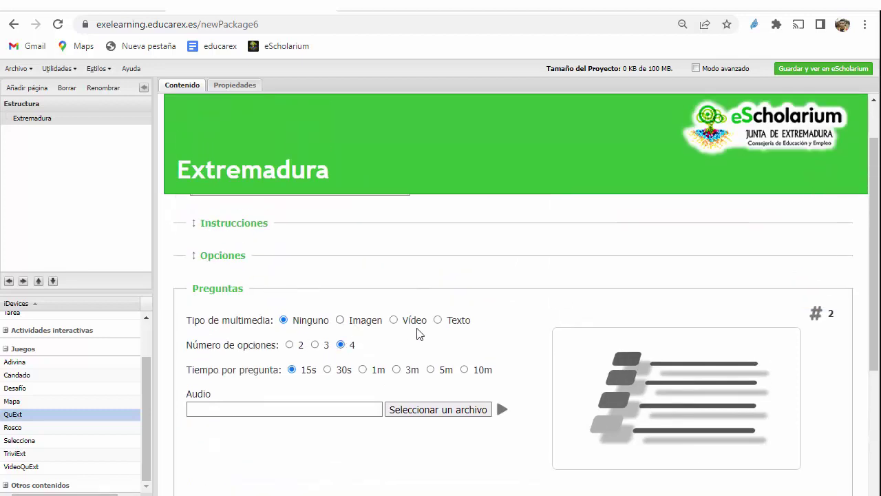
scroll(676, 362, down, 3)
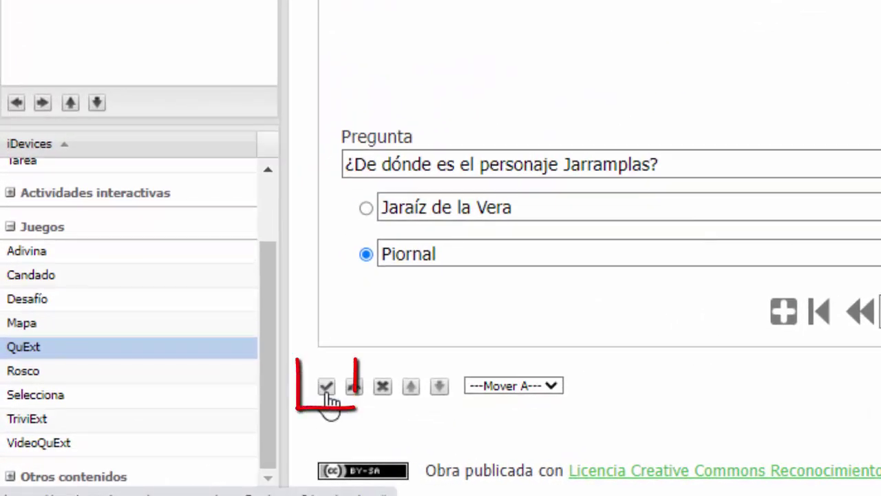
click(327, 389)
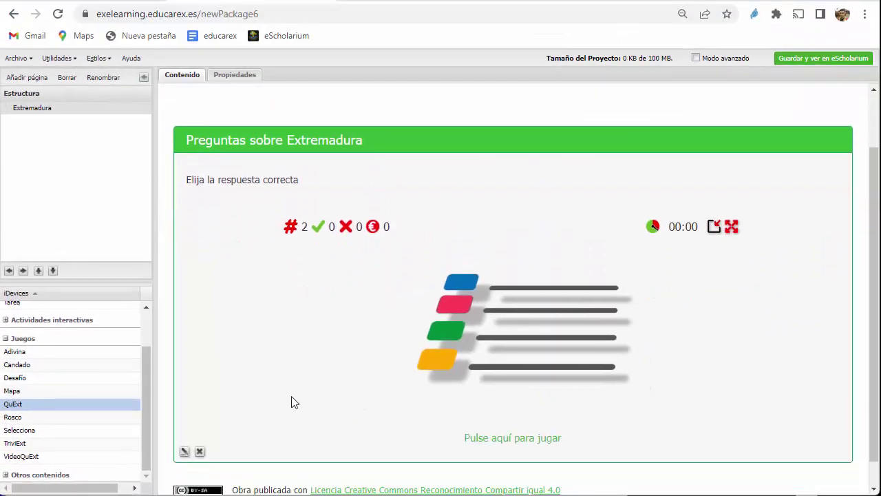
Step: Test the game by playing it, answering Escritora to the first question and Aceuche to the second
click(530, 446)
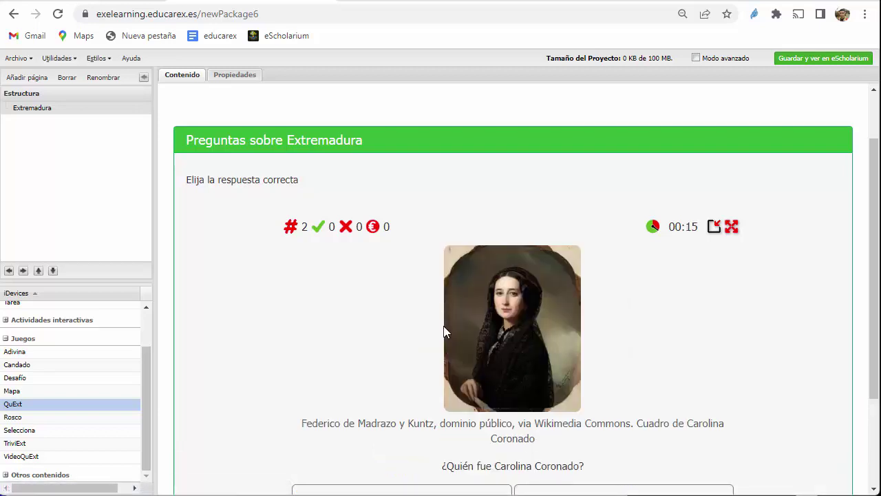
scroll(445, 336, down, 2)
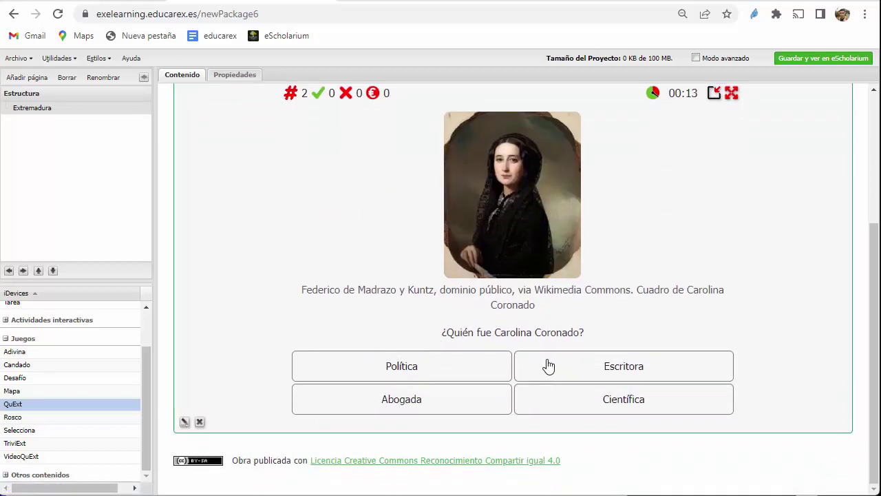
click(606, 371)
scroll(578, 366, up, 2)
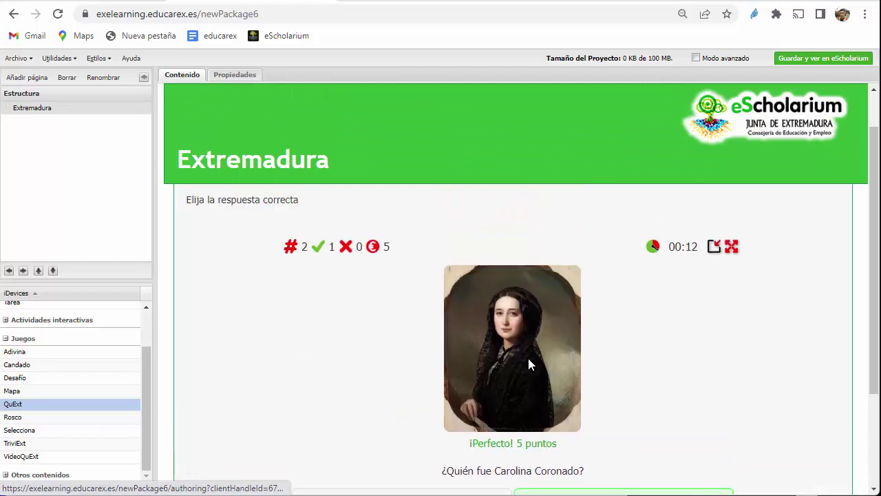
scroll(458, 427, down, 3)
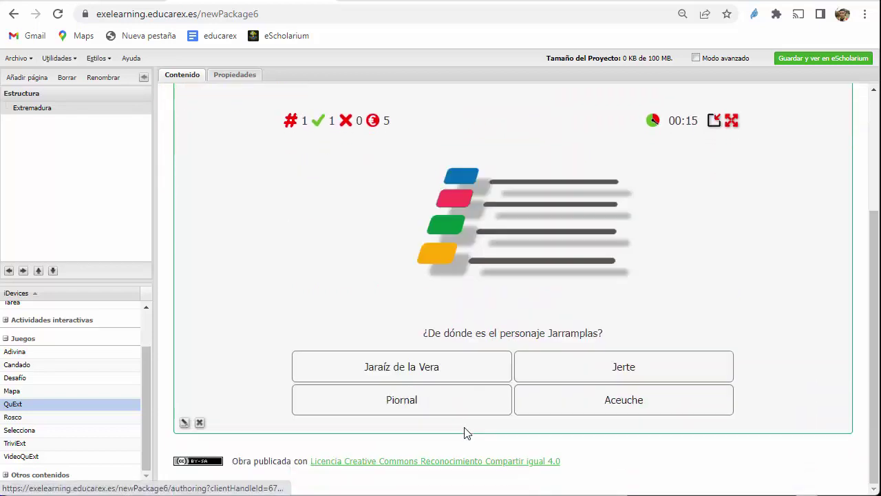
scroll(385, 410, up, 1)
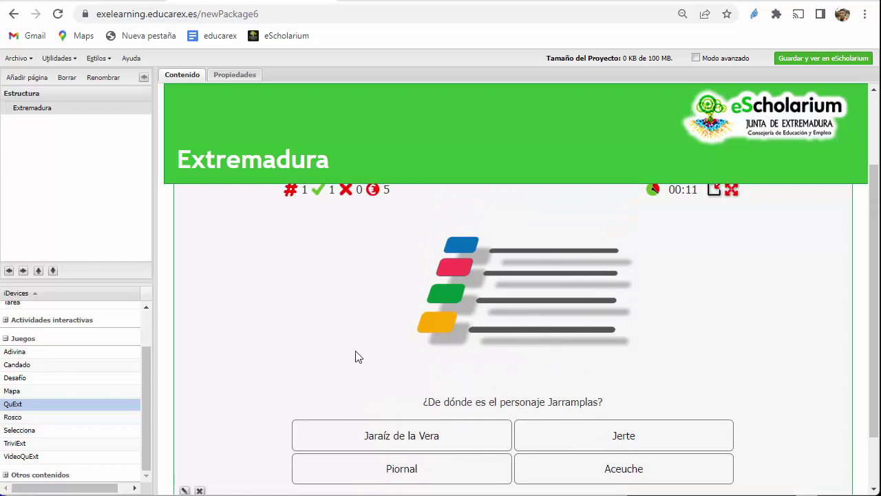
click(622, 475)
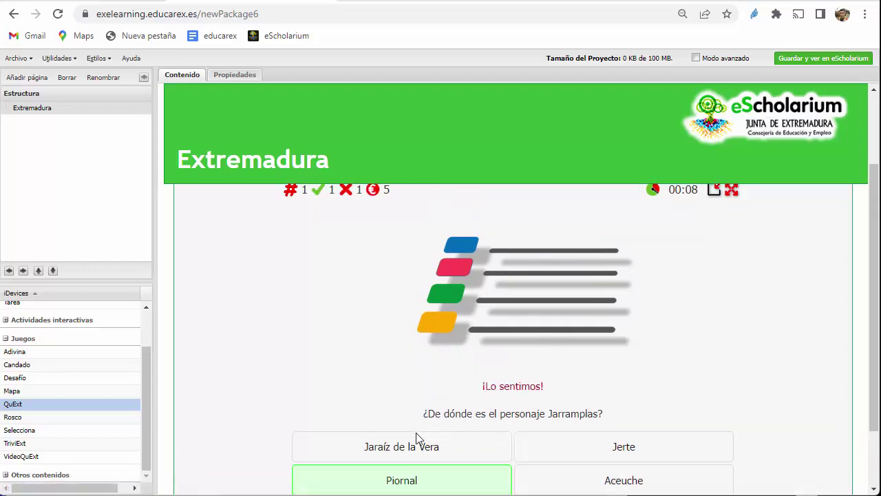
scroll(416, 438, down, 1)
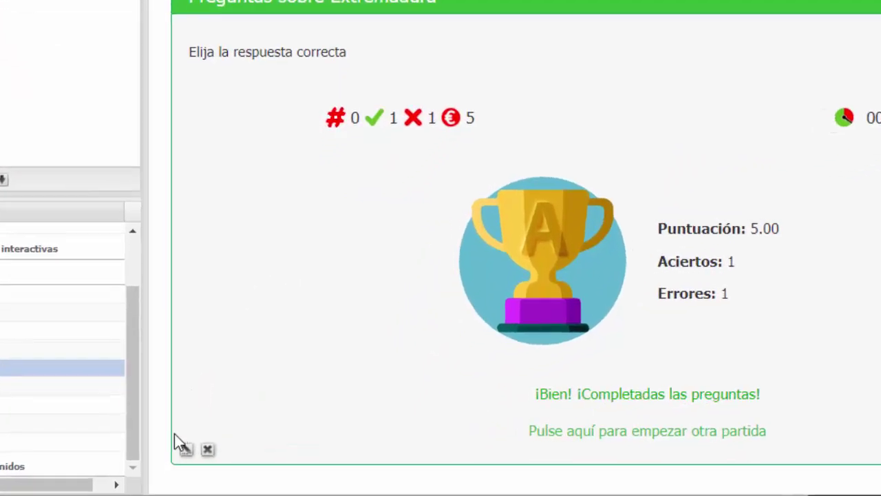
Step: Reopen the QuExt game for editing and enable Modo avanzado
mouse_move(183, 446)
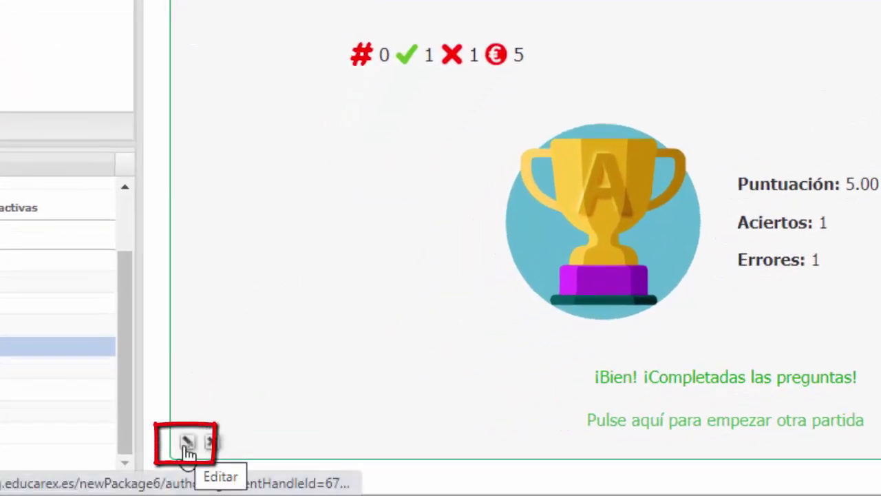
click(187, 444)
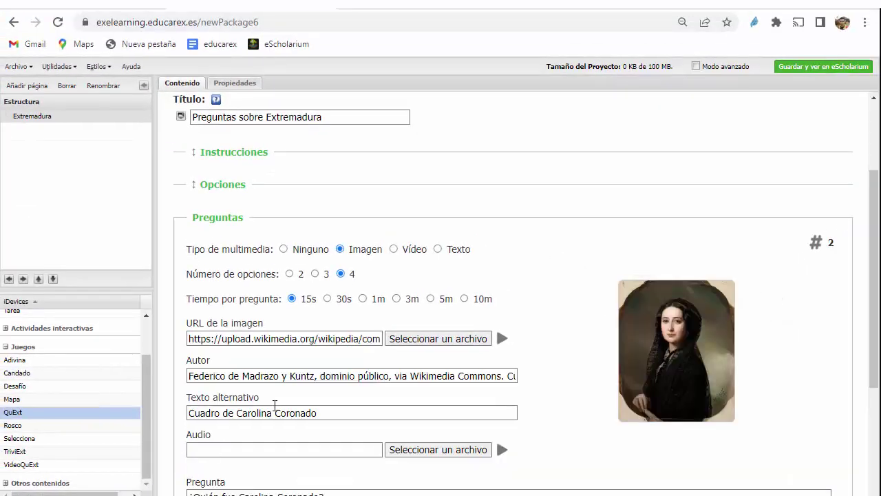
scroll(421, 383, down, 2)
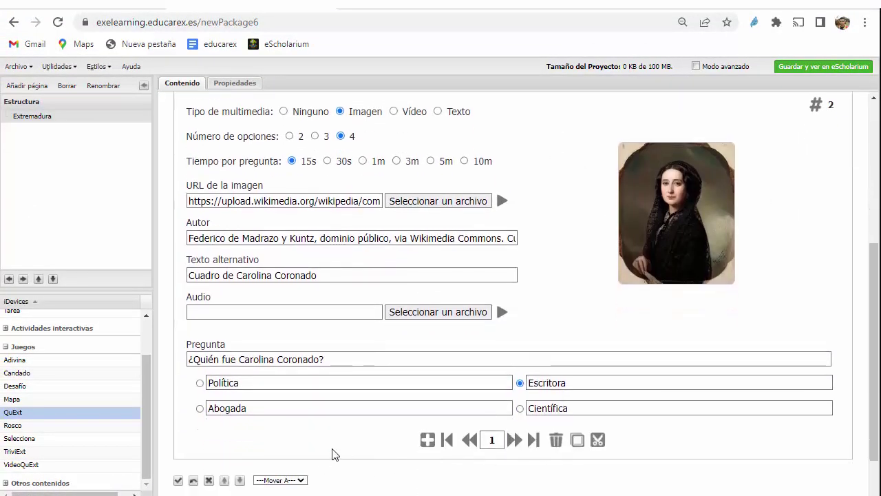
scroll(332, 454, up, 5)
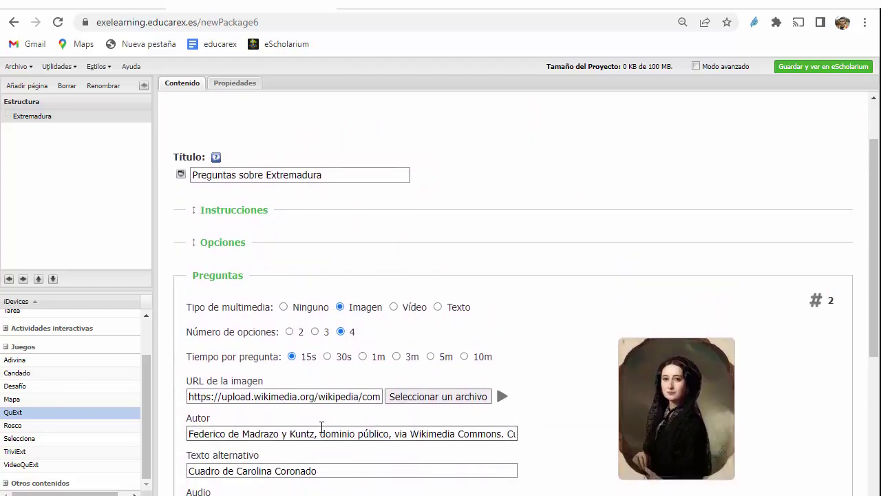
click(696, 67)
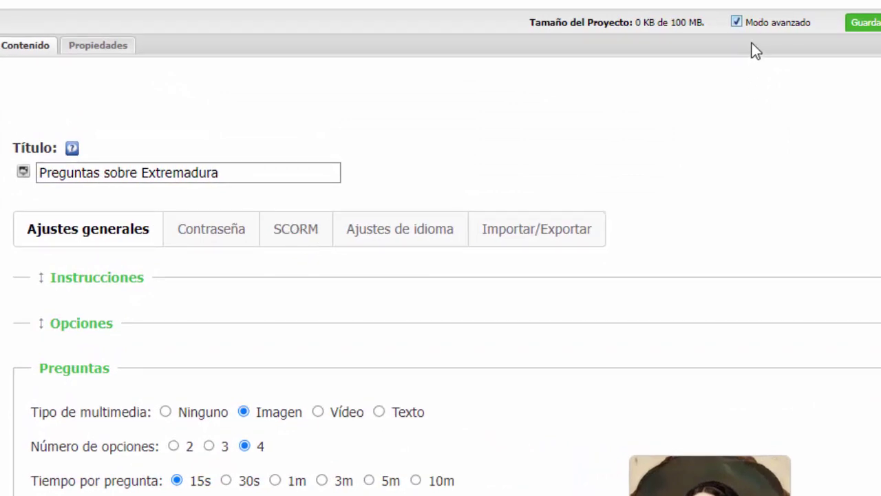
Step: Set the game's SCORM option to "Mostrar un botón para guardar la puntuación", check the import/export options and save the game
click(298, 230)
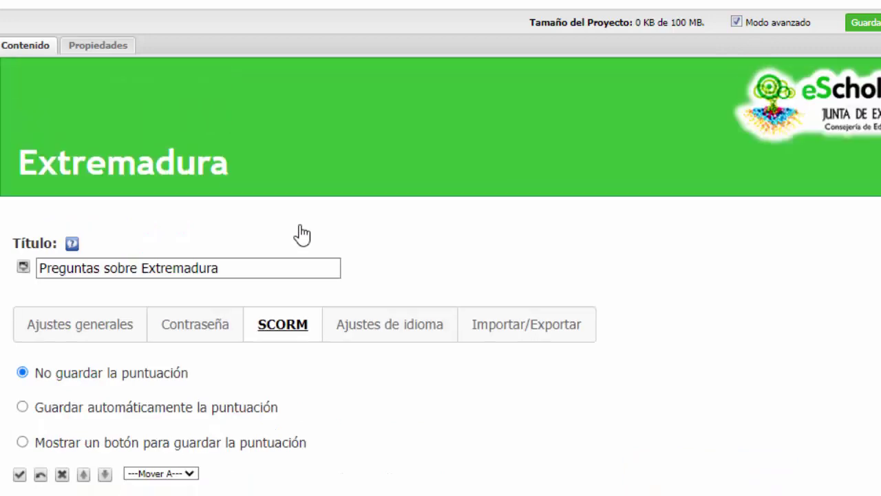
click(22, 443)
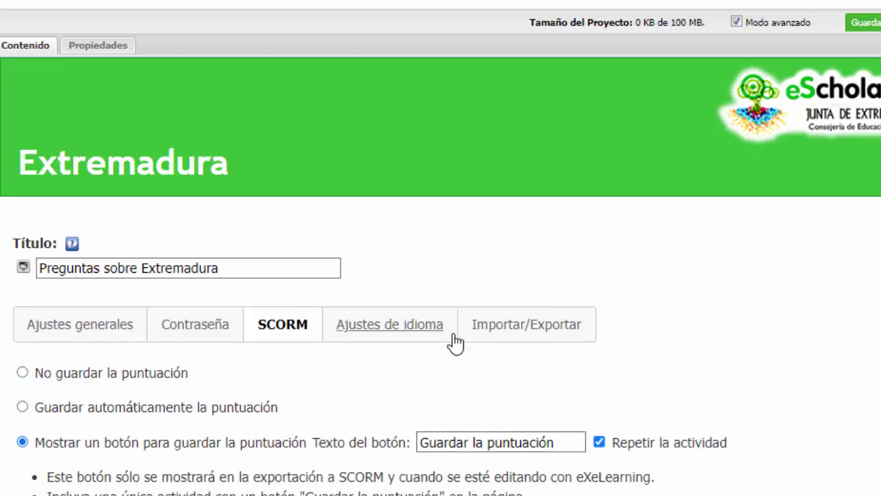
click(539, 331)
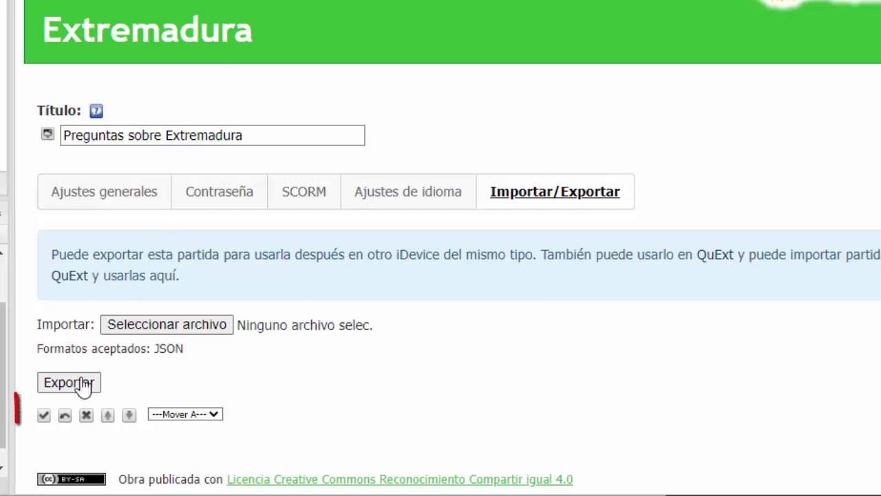
click(44, 422)
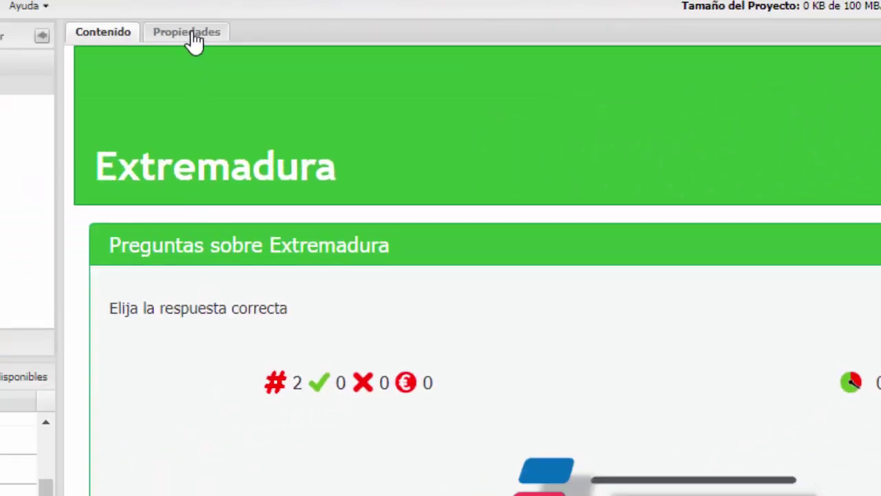
Step: Set the package title to "Preguntas sobre Extremadura" in the project properties and save the configuration
click(194, 37)
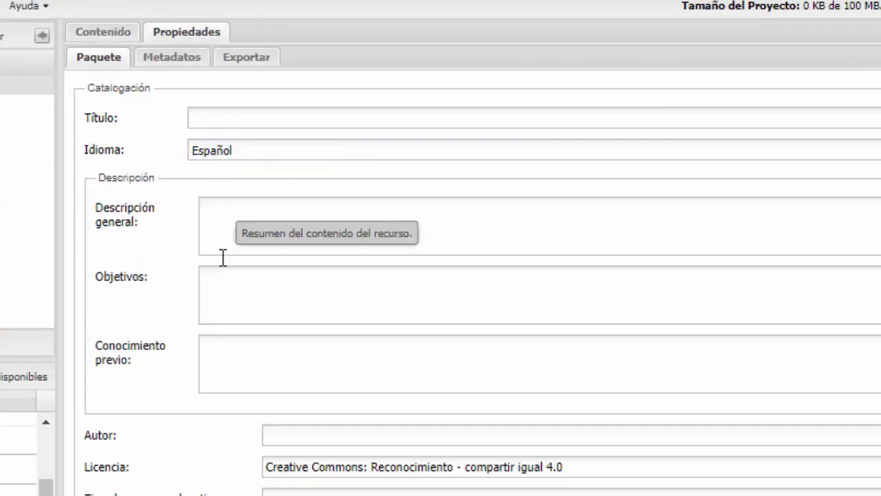
click(258, 118)
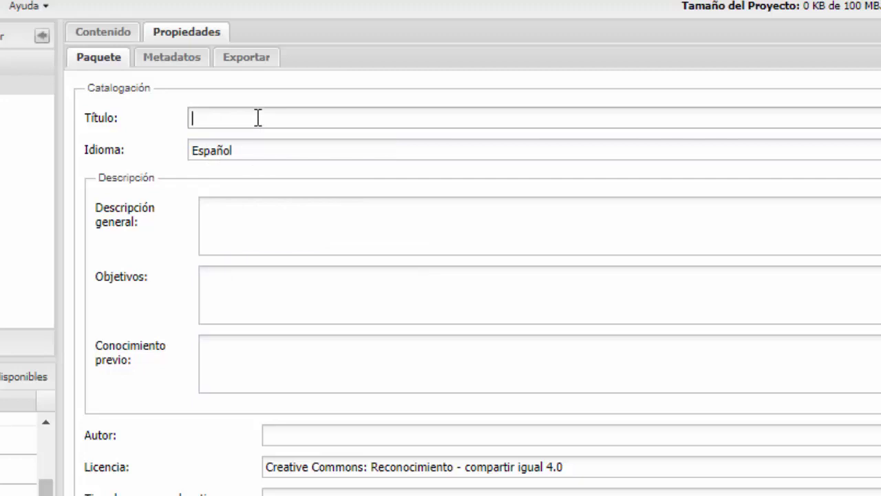
text(Preguntas sobre)
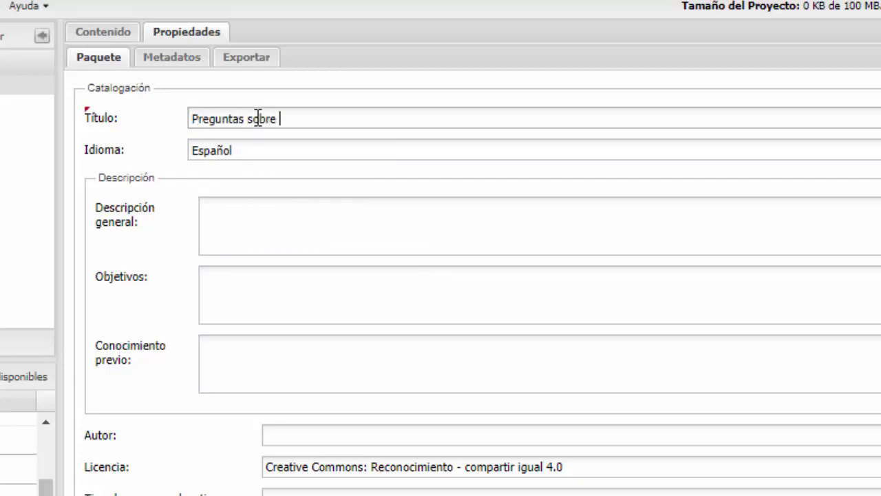
text( Extremadura)
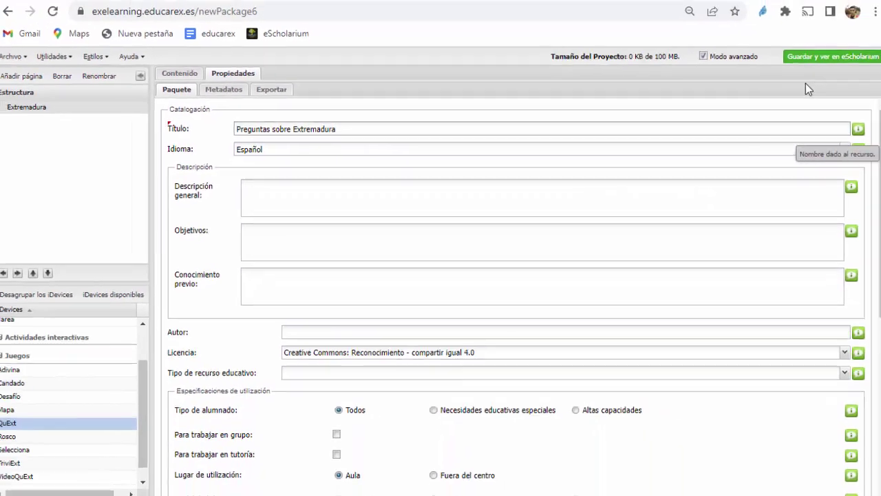
scroll(236, 396, down, 5)
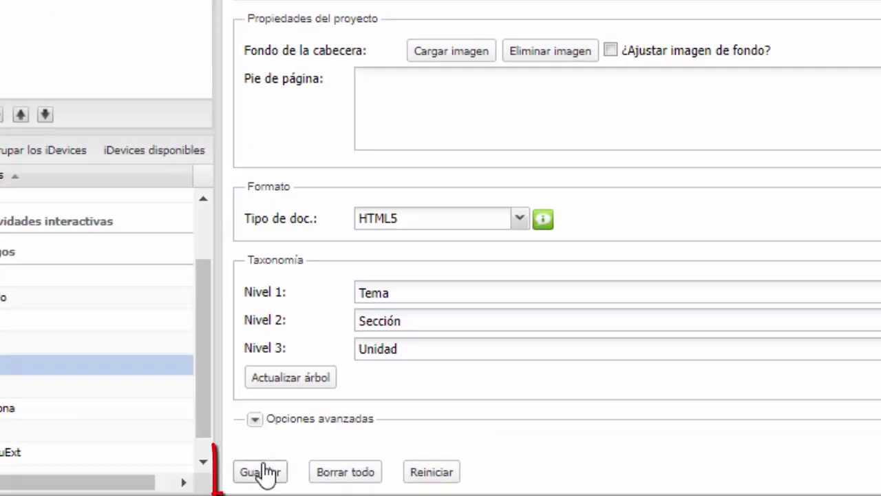
click(260, 472)
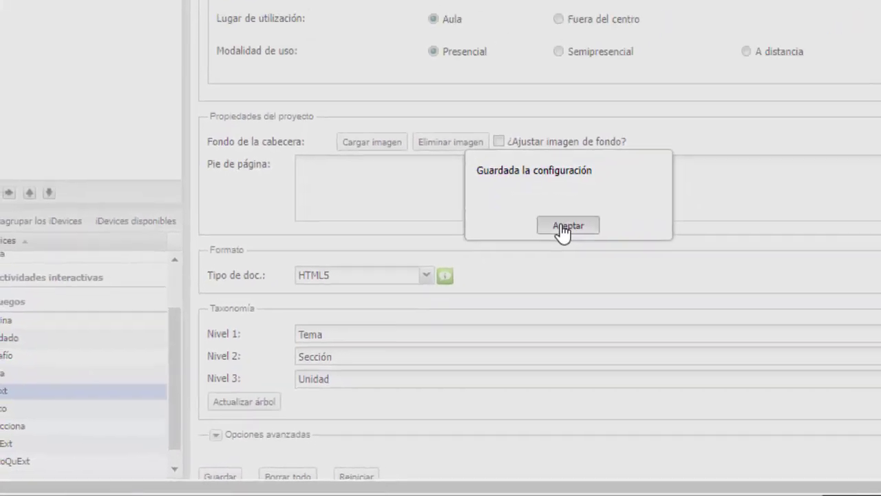
click(561, 227)
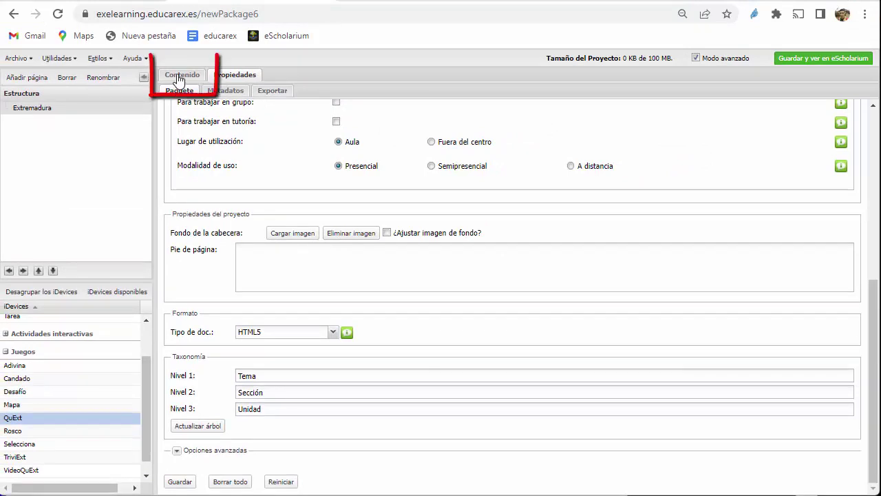
Step: Return to the page content and start saving the project to eScholarium, agreeing to export it with the current metadata
click(180, 76)
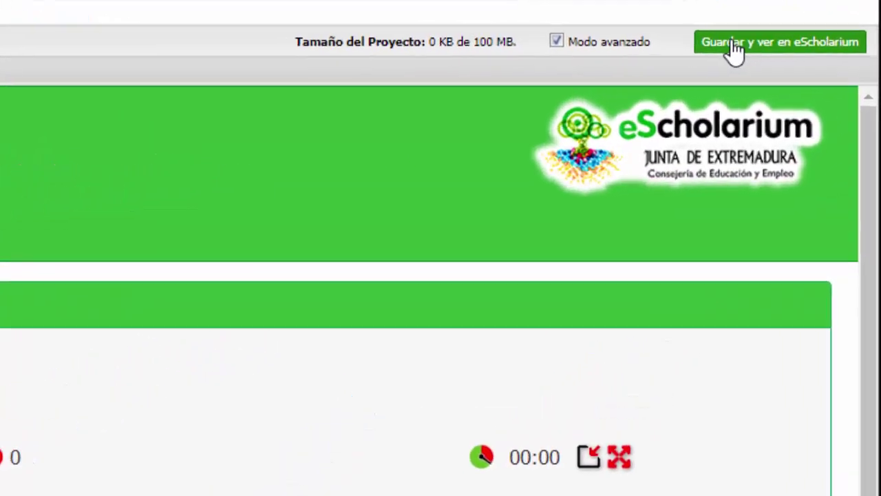
click(724, 47)
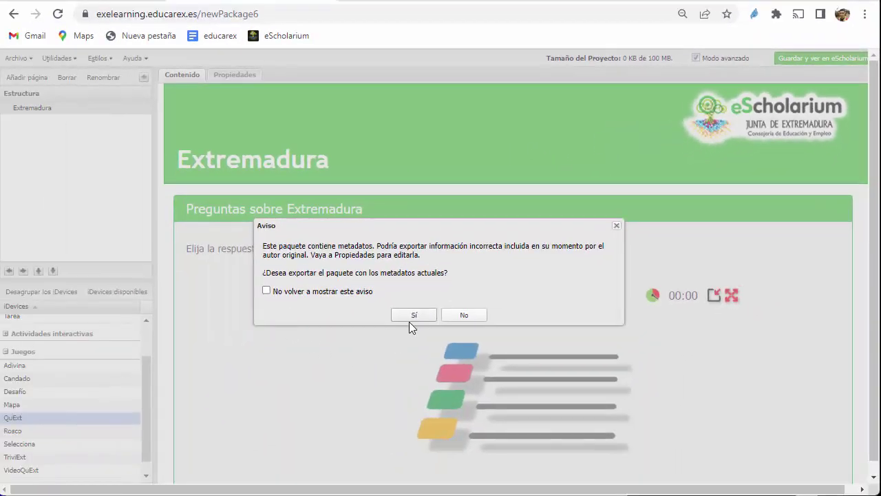
click(414, 314)
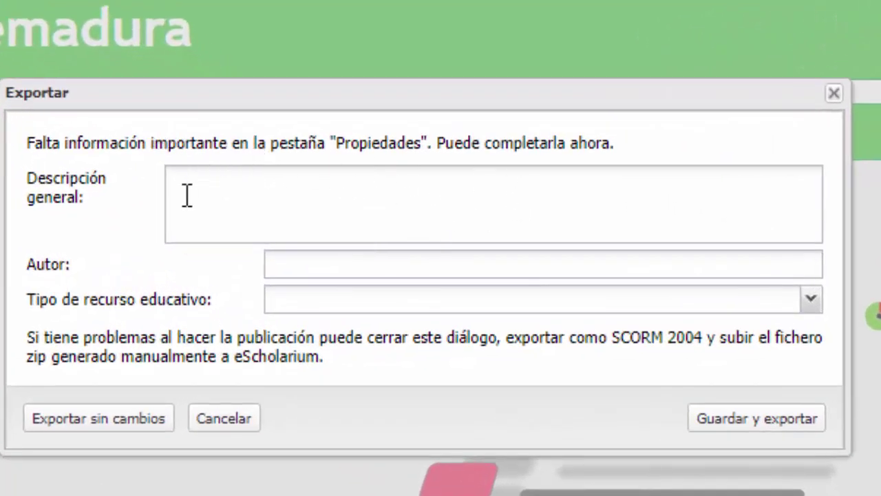
Step: Fill in "Proyecto CREA" as the author in the export dialog and publish the package using the export without changes
click(298, 265)
text(Proyectoi)
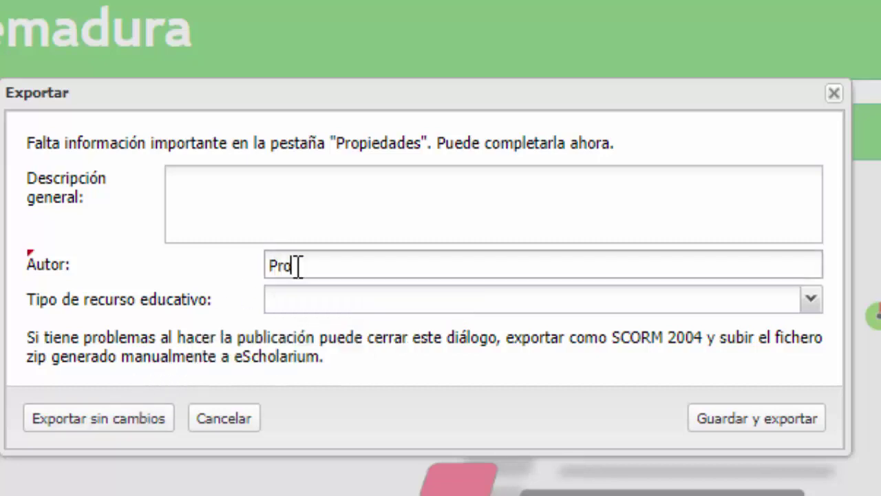
key(BackSpace)
key(BackSpace)
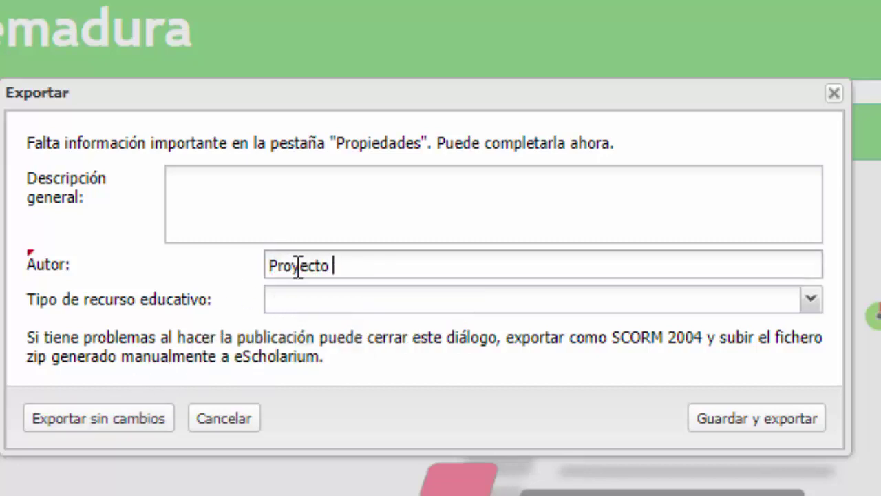
text(CREA)
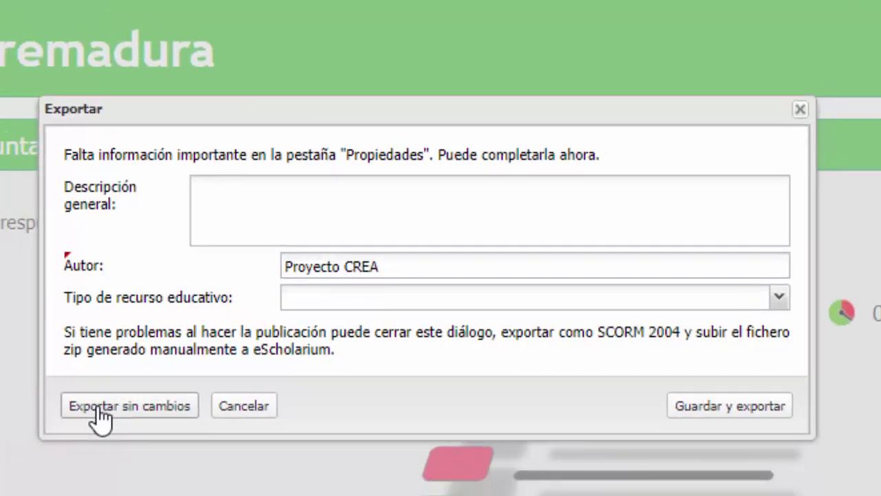
click(67, 421)
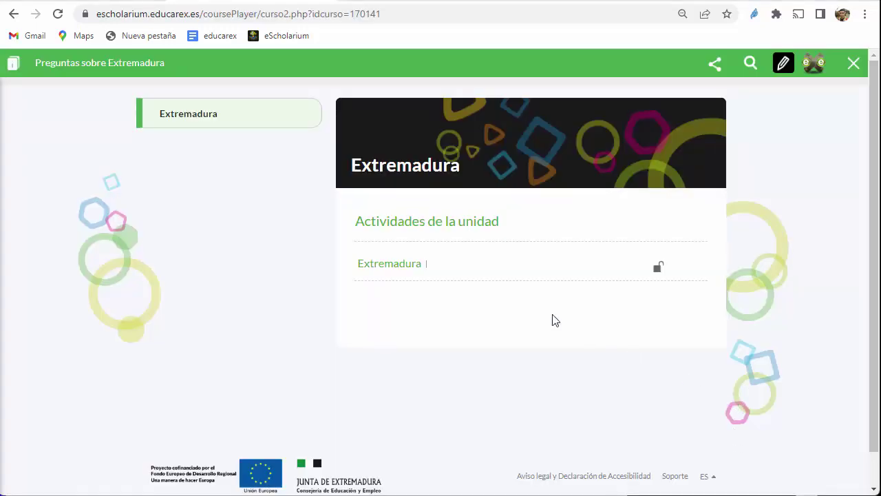
Step: Open the Extremadura activity in the published eScholarium book, examine the game page and close the activity
click(398, 272)
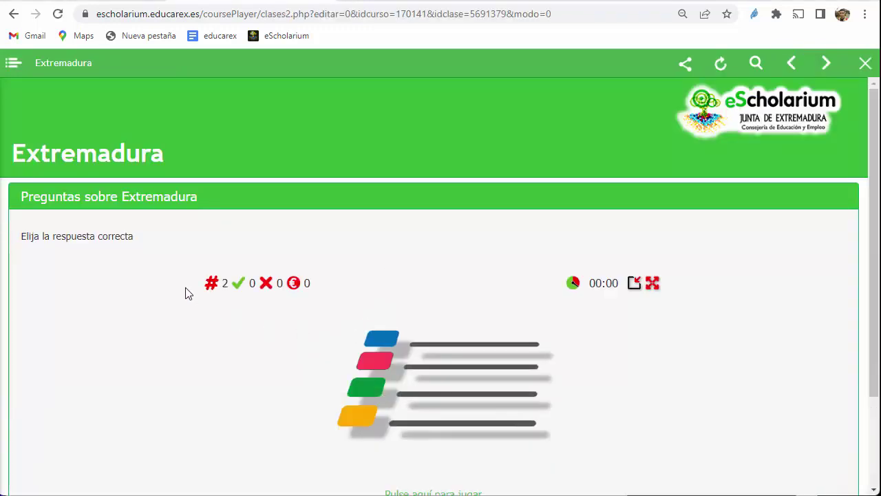
key(ctrl+minus)
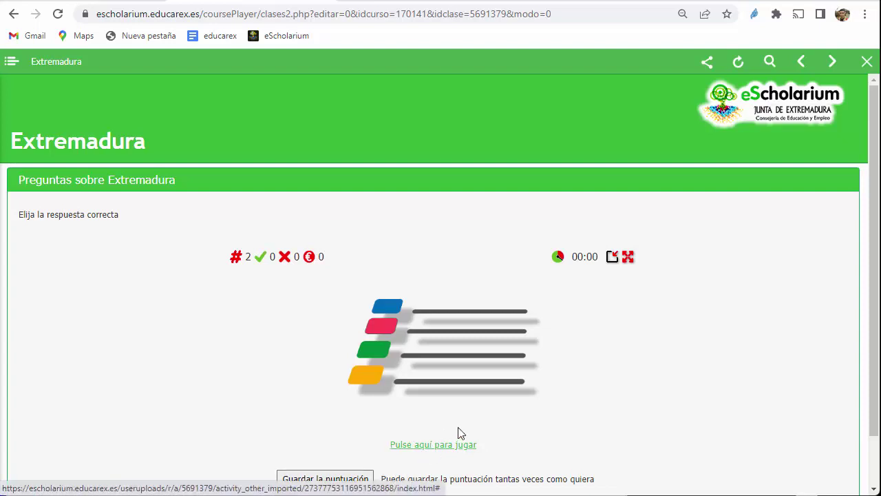
click(859, 63)
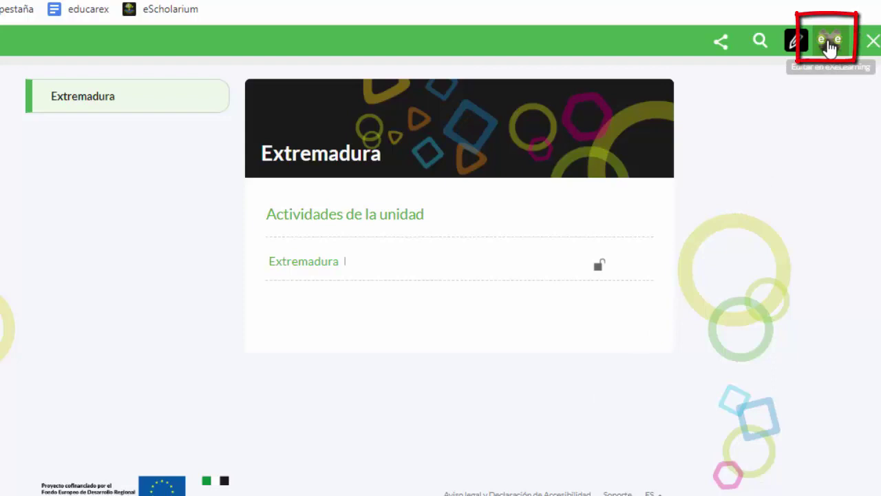
Step: Reopen the book in eXeLearning and add a subpage under Extremadura named "Sigue jugando"
click(829, 43)
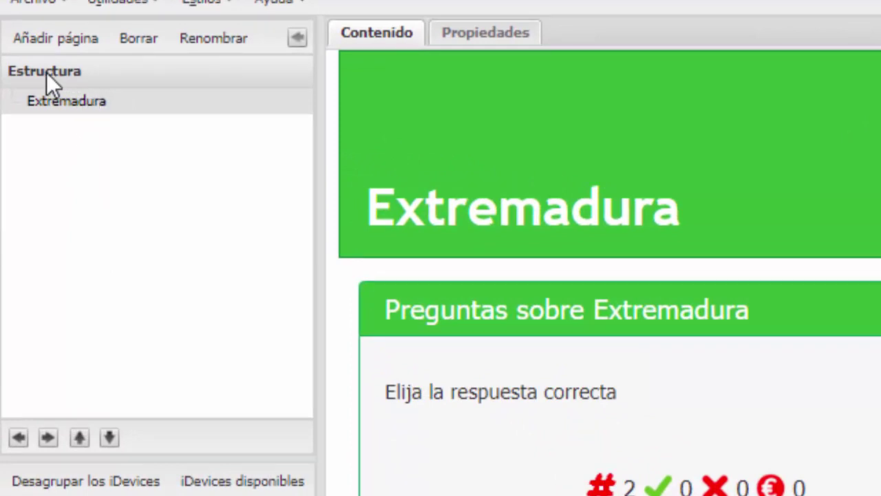
click(80, 41)
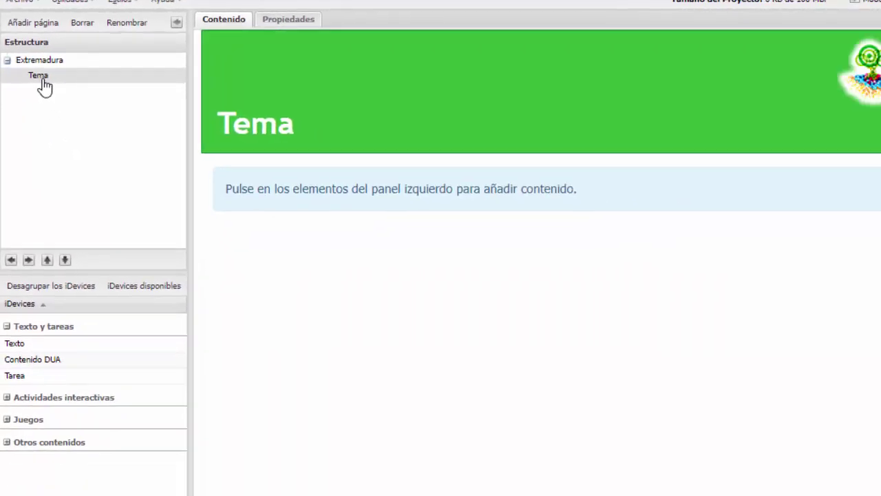
double_click(64, 135)
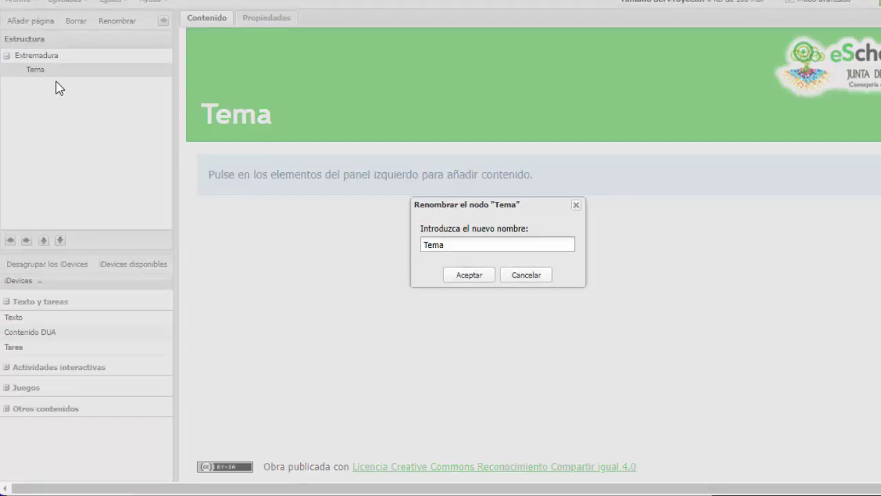
double_click(494, 238)
text(Sigue jugando)
click(468, 276)
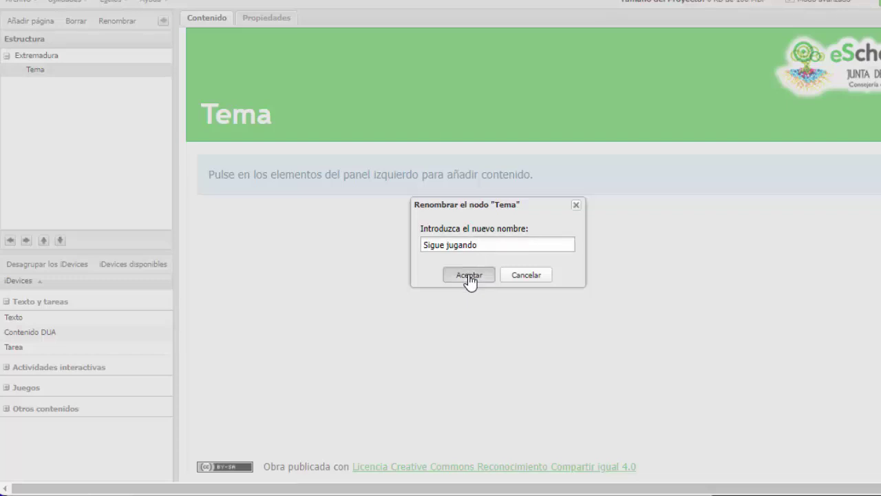
Step: Add a QuExt game to the "Sigue jugando" page and title it "Más preguntas sobre Extremadura"
click(50, 59)
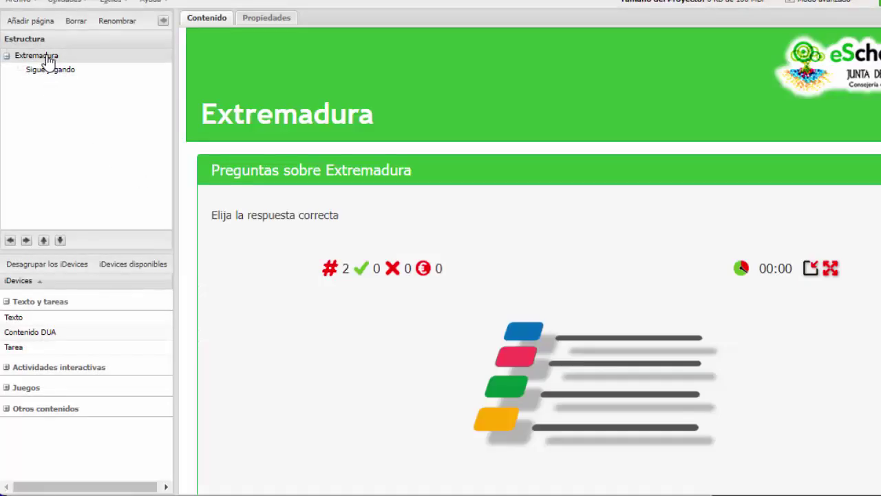
click(58, 71)
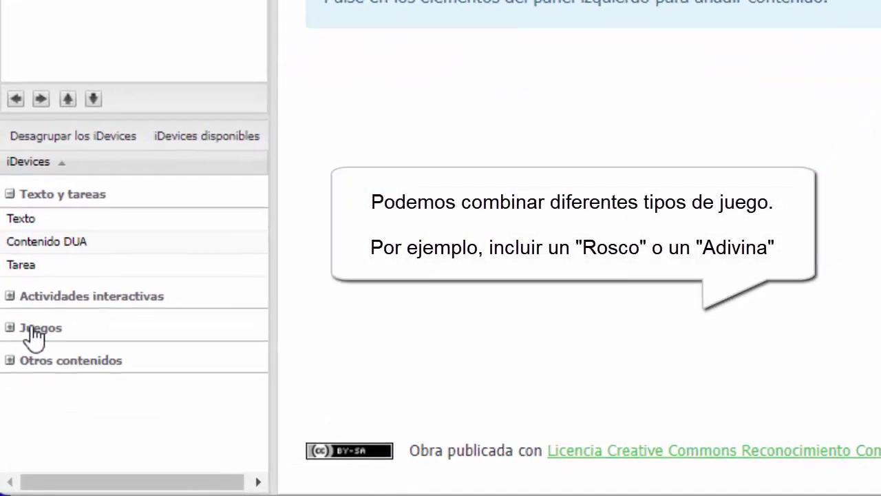
click(19, 388)
scroll(82, 365, down, 3)
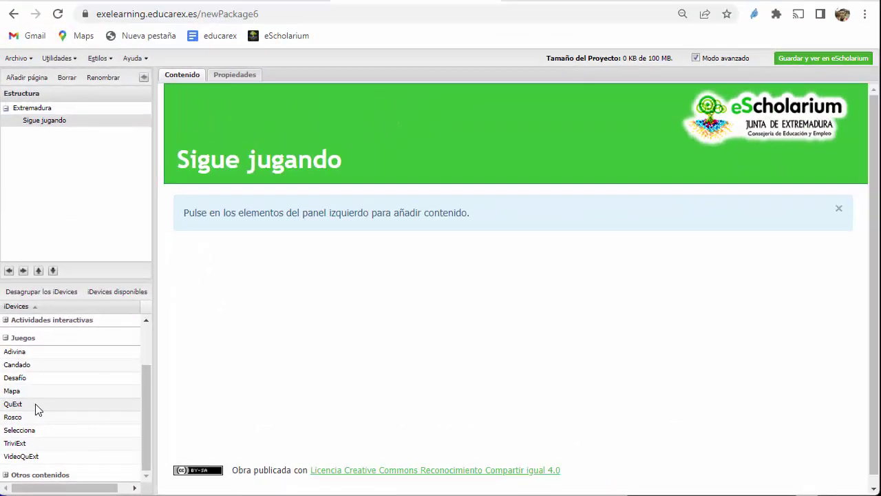
click(69, 335)
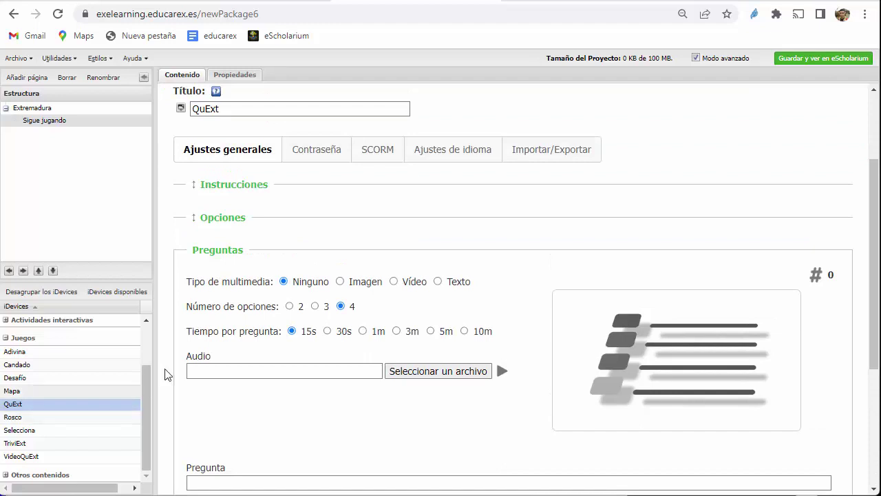
click(224, 108)
double_click(224, 108)
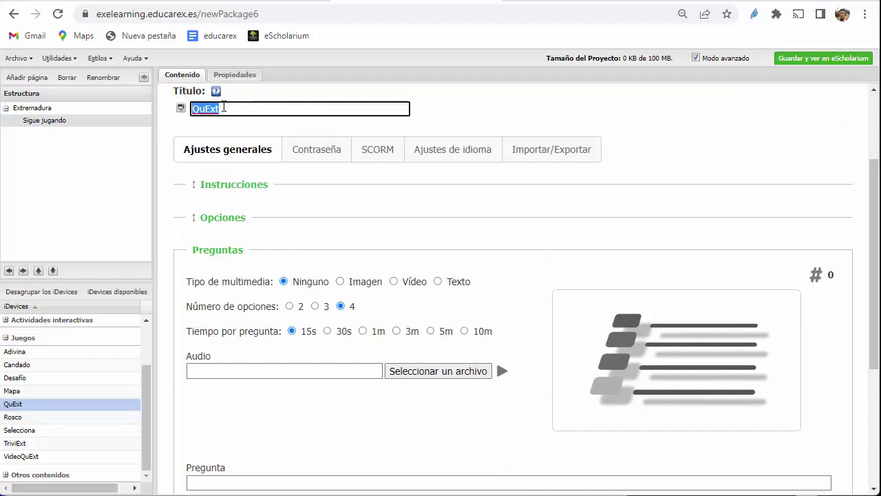
text(Más preguntas sobre)
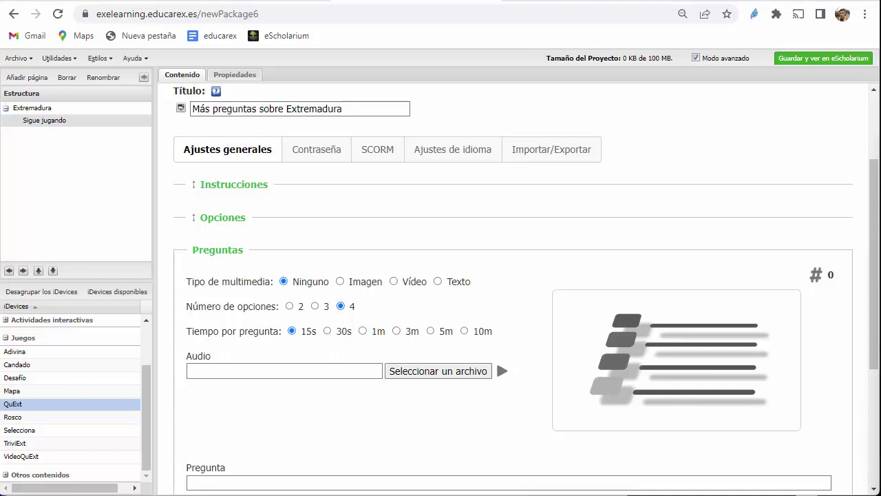
Step: Enter the question "¿En qué pueblo se celebra el Festivalino?" with answers Rincón del Obispo, Acehuche, Riolobos and Pescueza, marking Pescueza as correct
scroll(728, 482, down, 1)
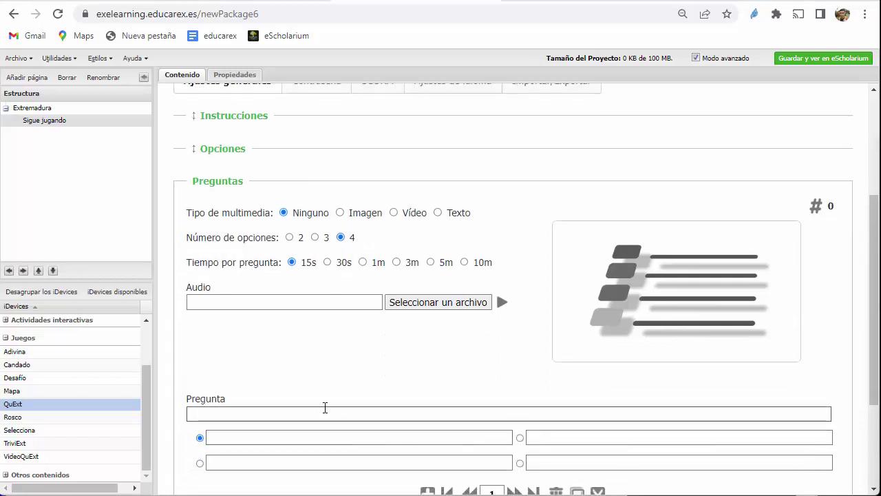
click(316, 414)
text(¿En qué pueblo se celebra el Festivalino?)
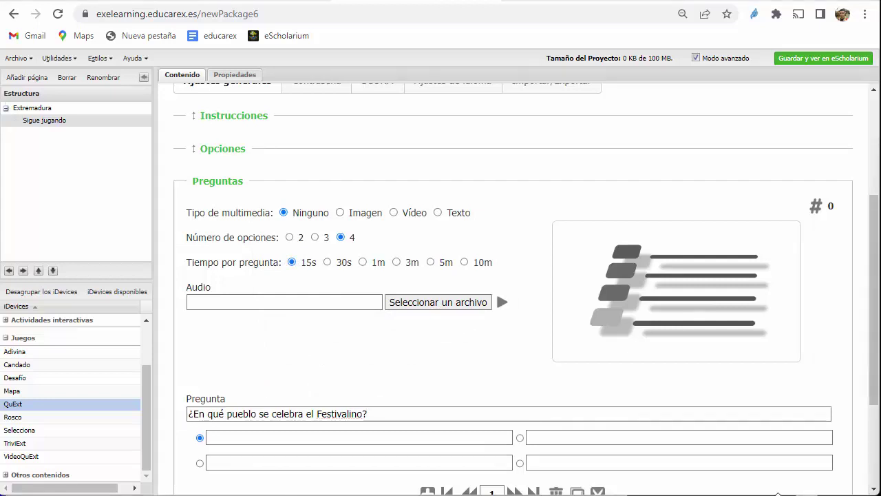
click(356, 438)
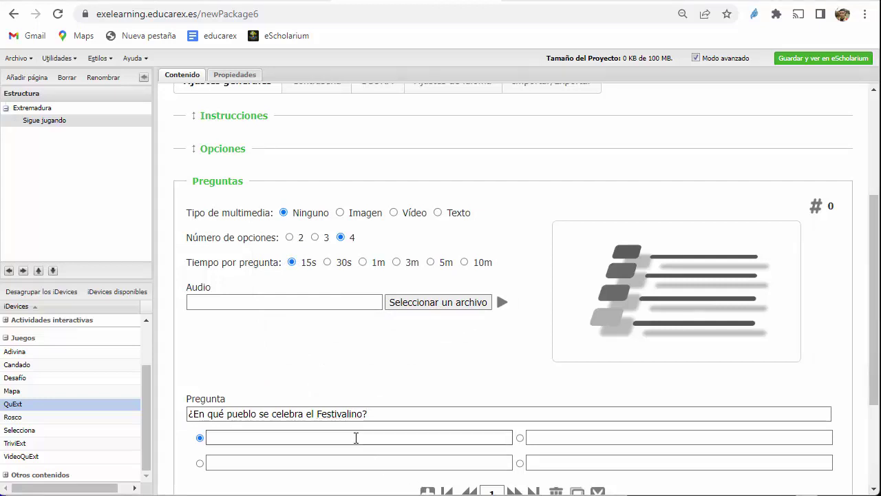
text(Rincón del Obispo)
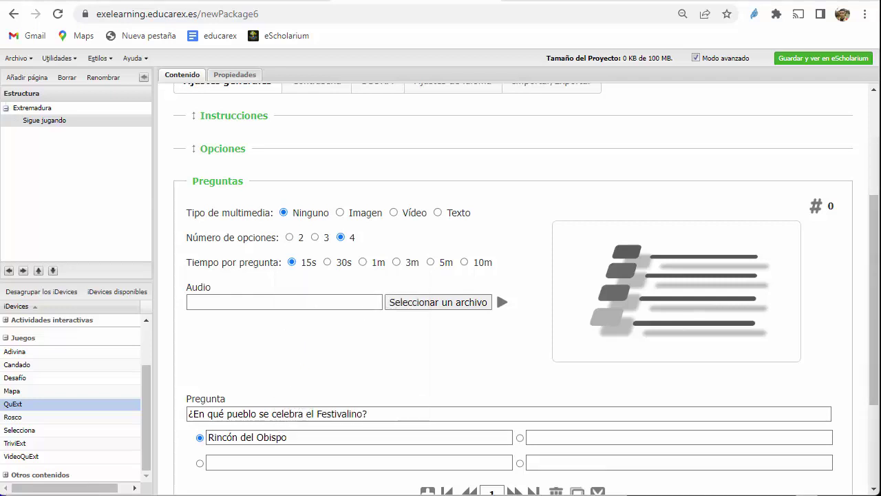
click(553, 439)
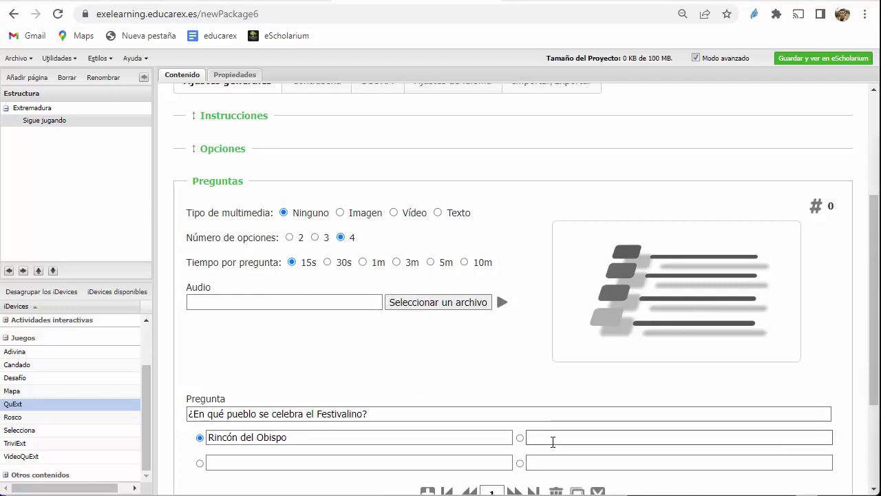
text(Acehuche)
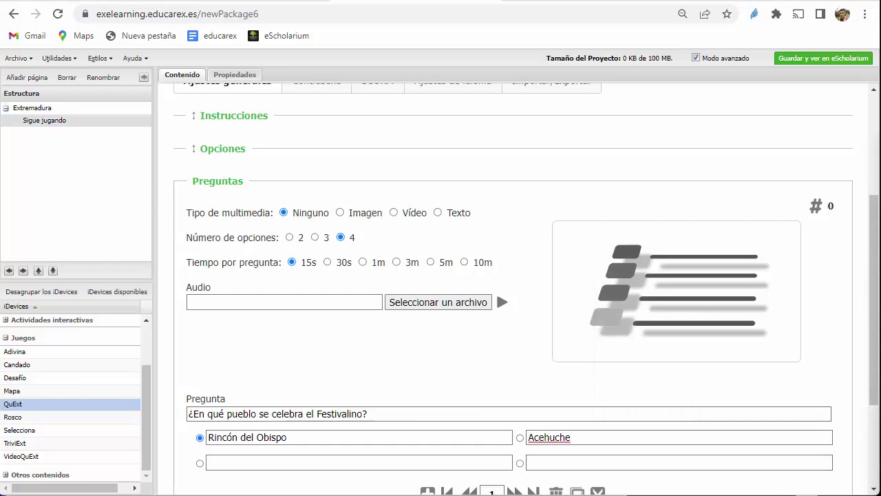
click(452, 464)
text(Riolobos)
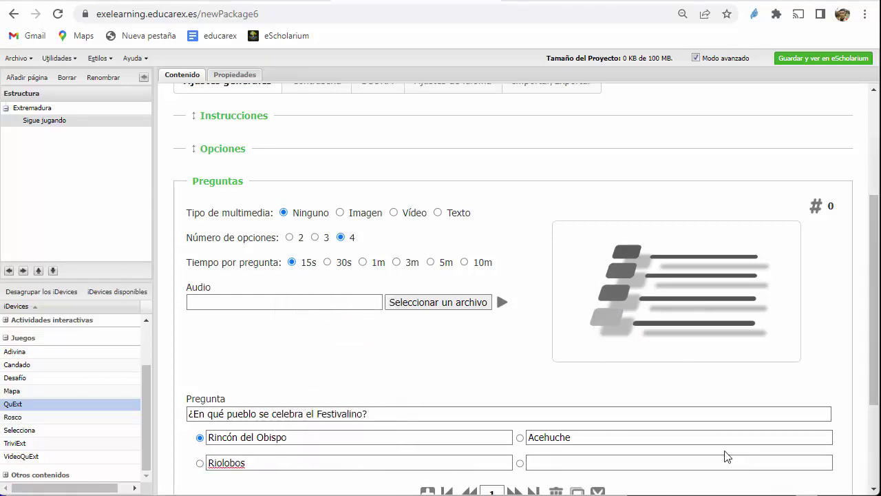
click(645, 462)
text(Pescueza)
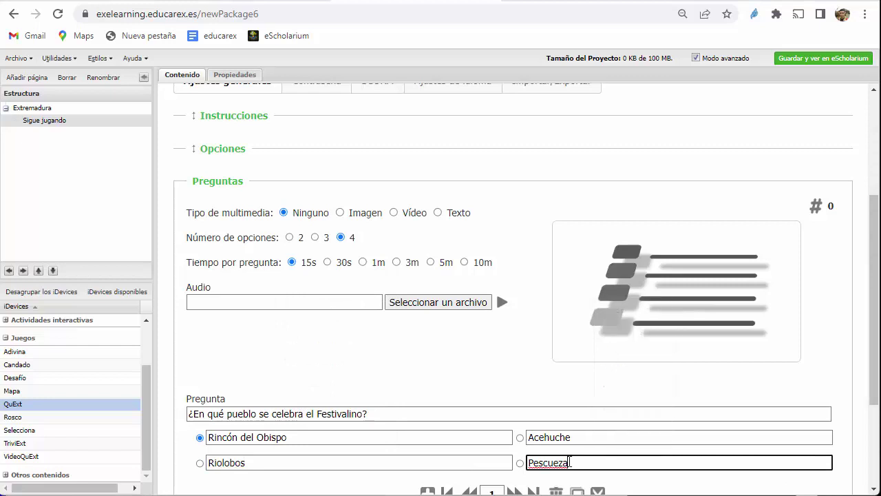
click(520, 463)
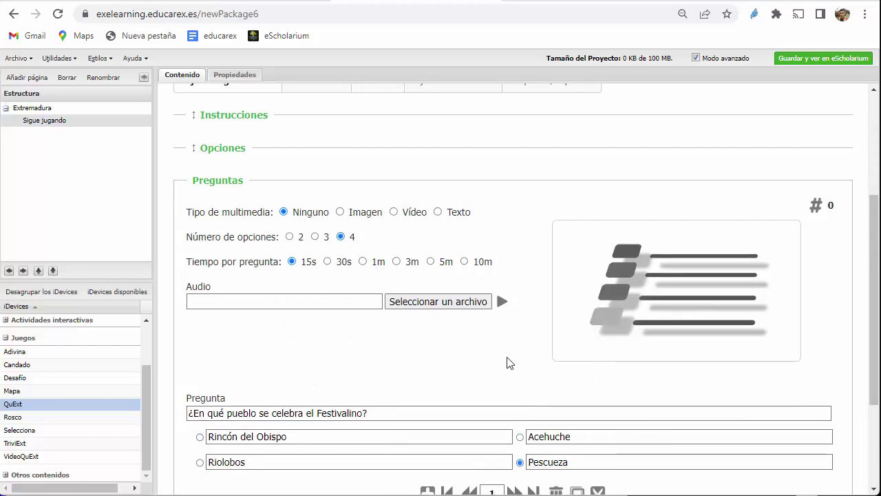
Step: Save the QuExt game with its Festivalino question on the "Sigue jugando" page
scroll(510, 363, down, 1)
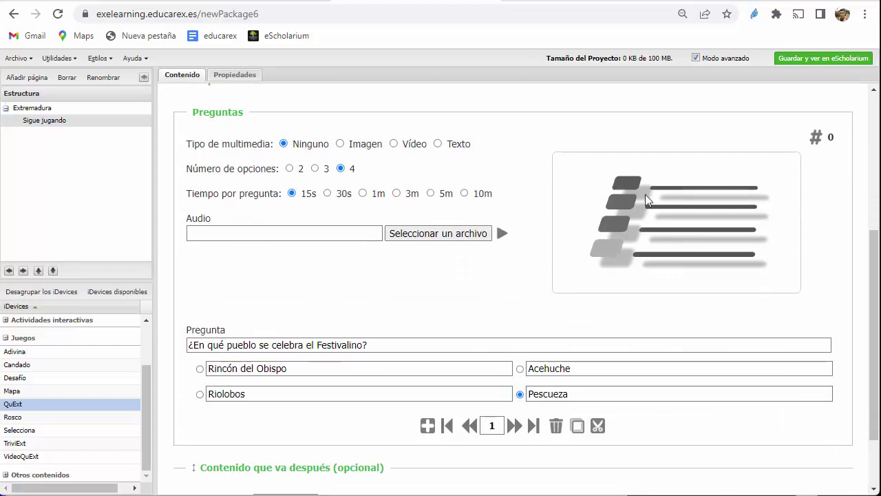
scroll(385, 350, down, 1)
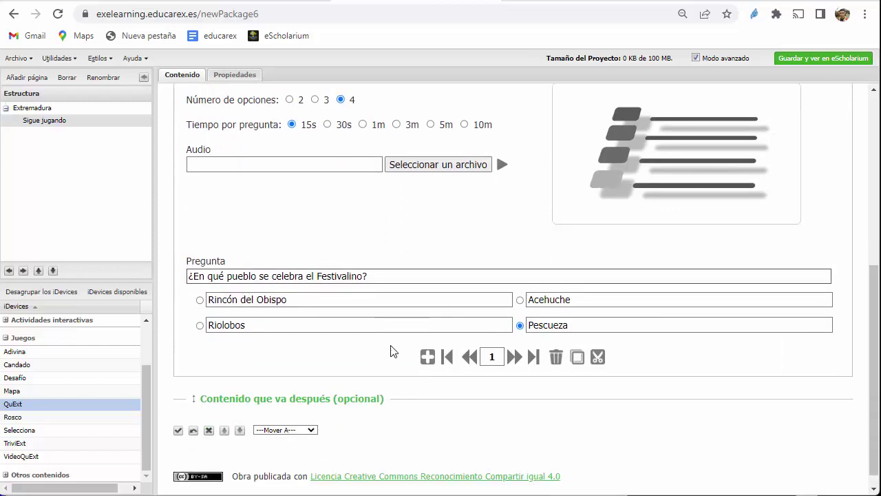
click(178, 431)
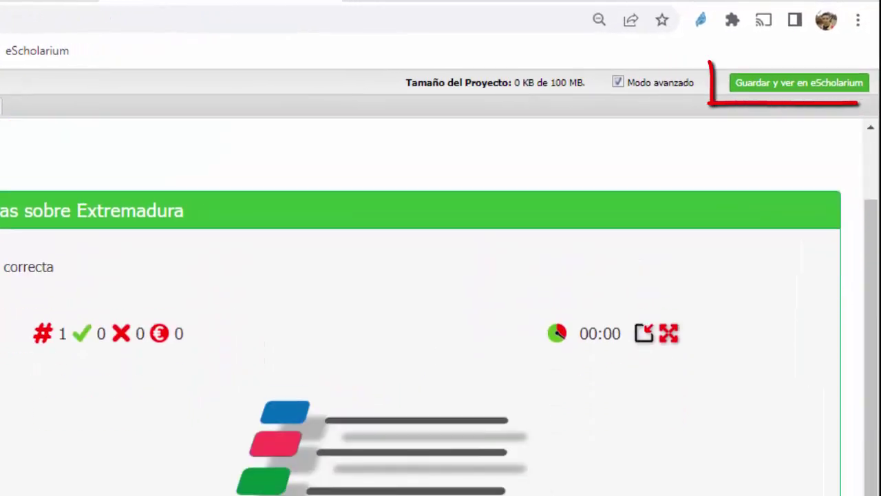
Step: Save and republish the extended book to eScholarium, keeping the current metadata and exporting without changes
scroll(427, 309, up, 1)
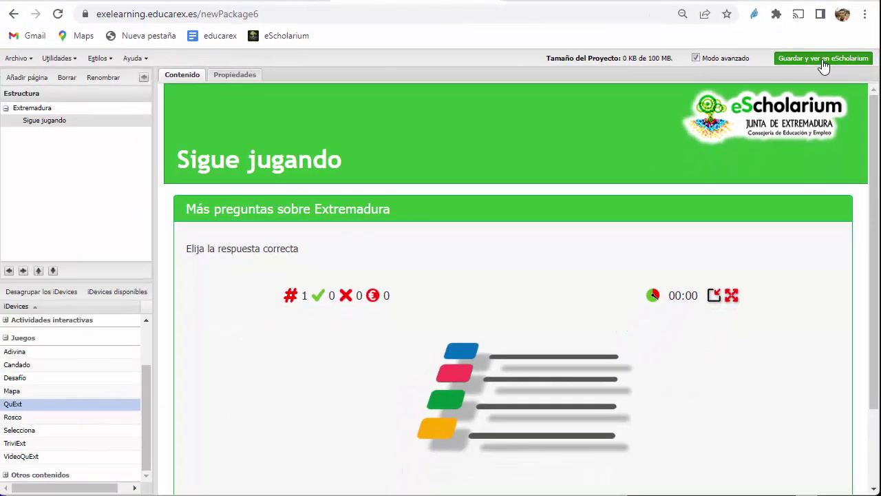
click(824, 60)
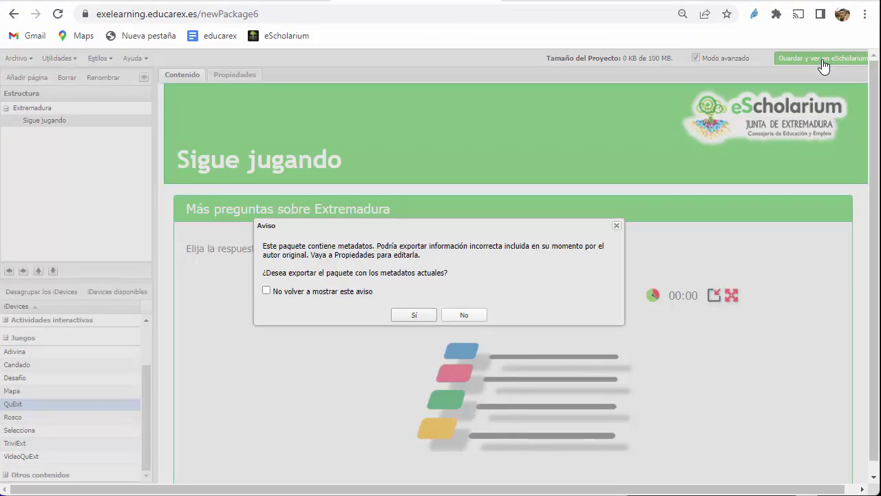
click(405, 321)
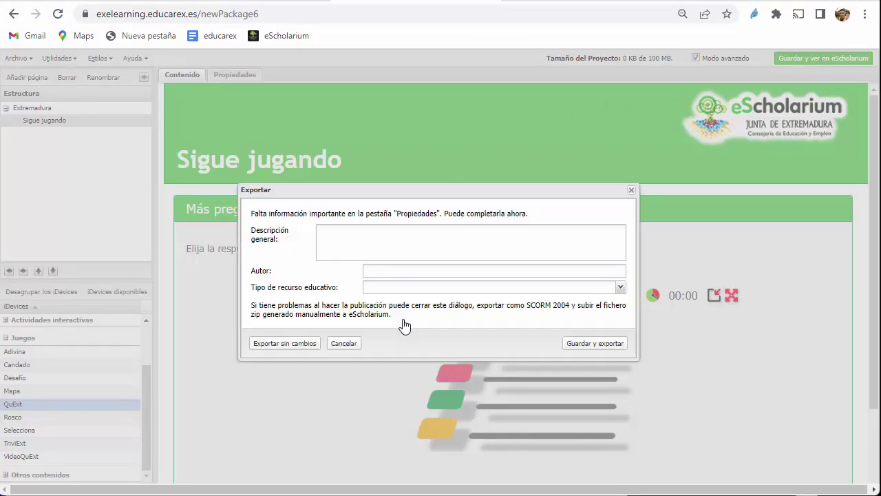
click(277, 344)
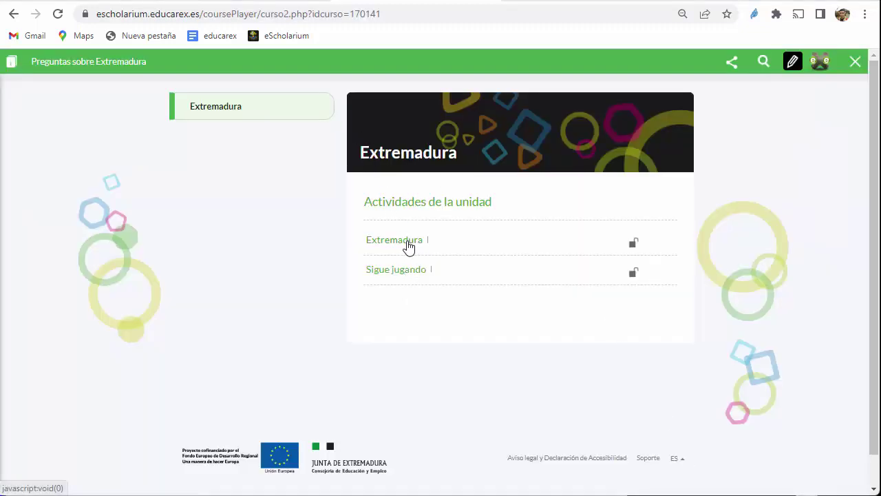
Step: Review the Extremadura and "Sigue jugando" activities in the published book, closing it to return to Mis libros
click(398, 242)
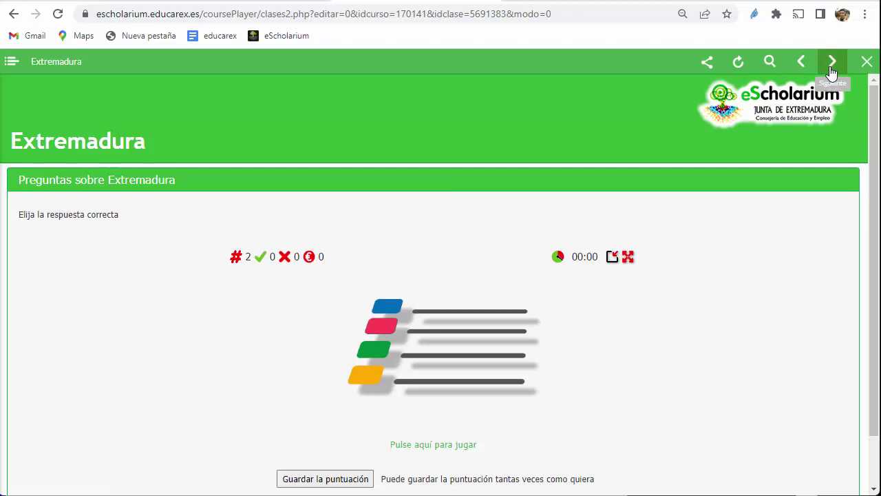
click(833, 64)
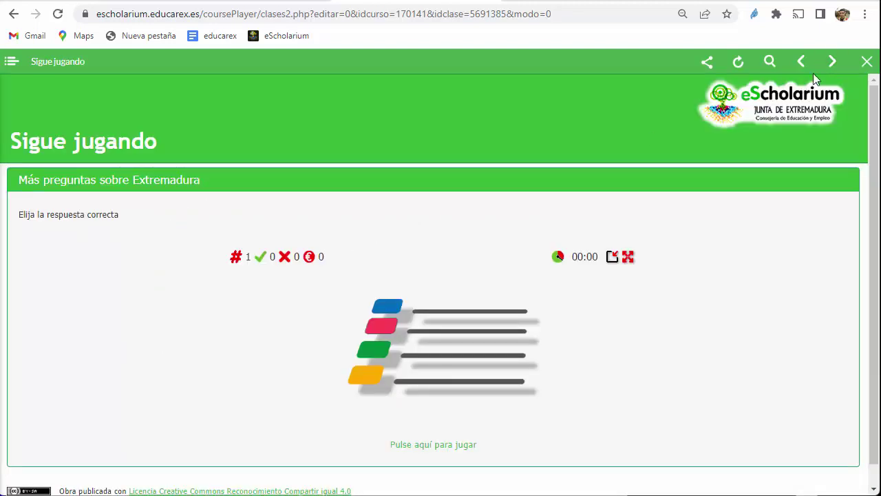
click(865, 61)
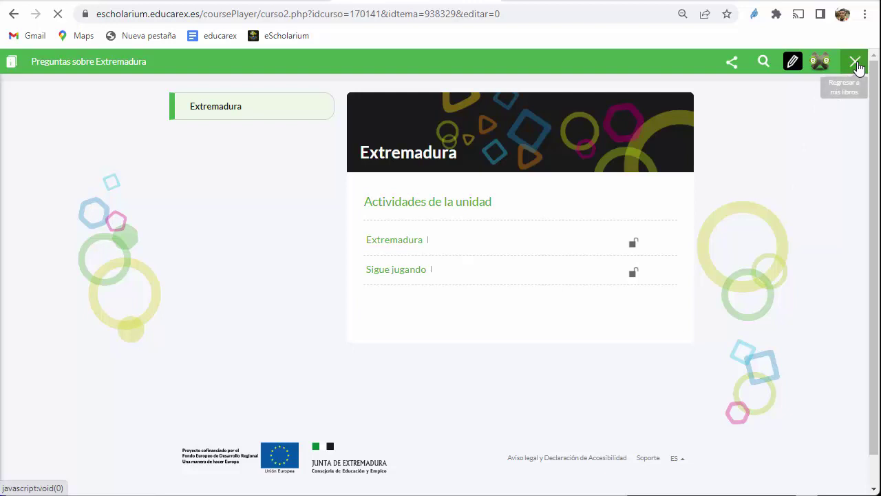
click(856, 63)
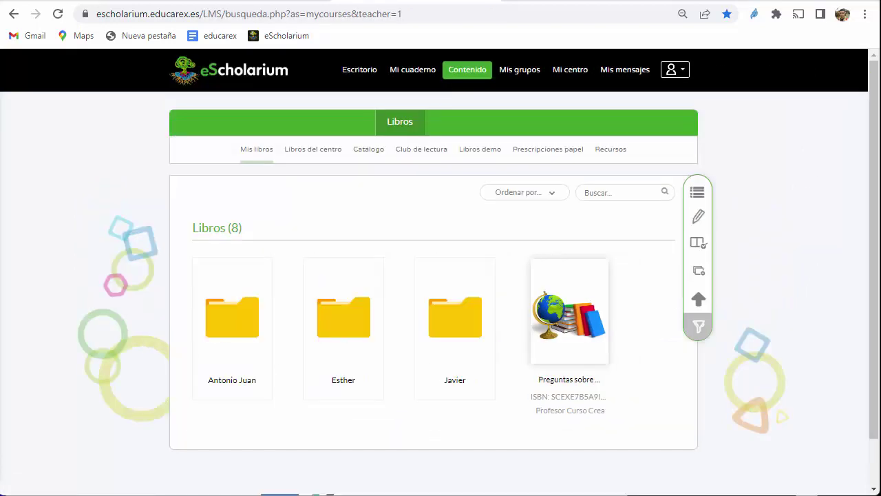
mouse_move(563, 289)
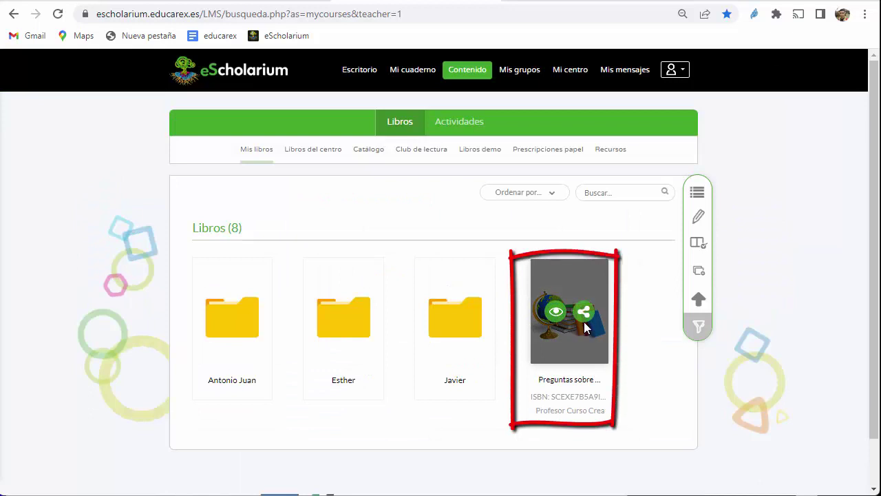